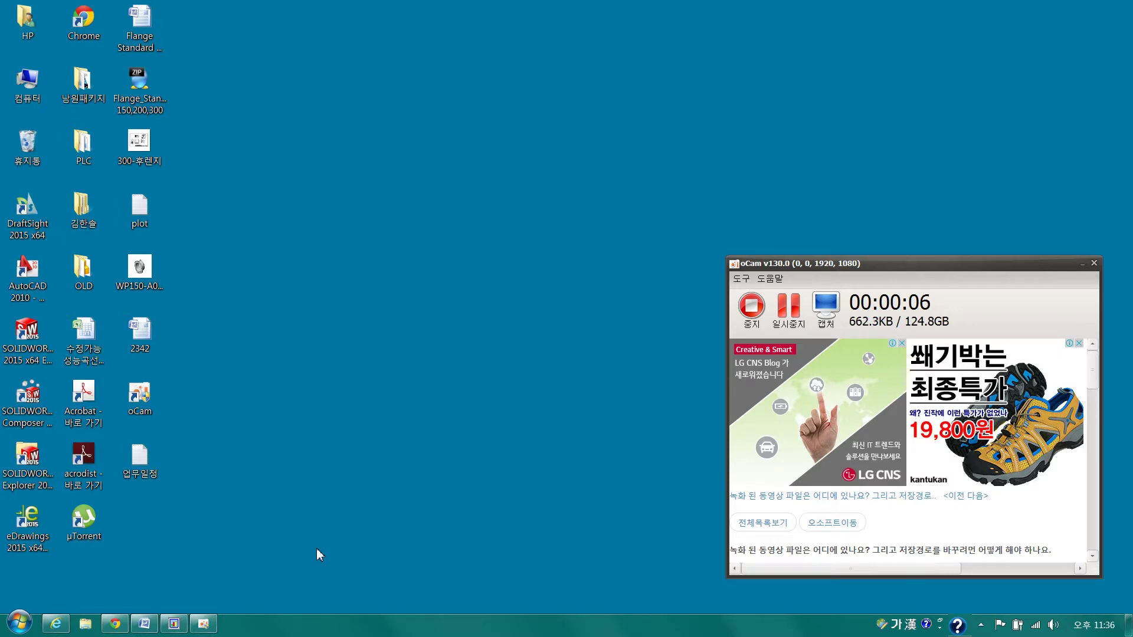
Minimize the Chrome window and launch SOLIDWORKS 2015 from its desktop shortcut.
left_click(115, 625)
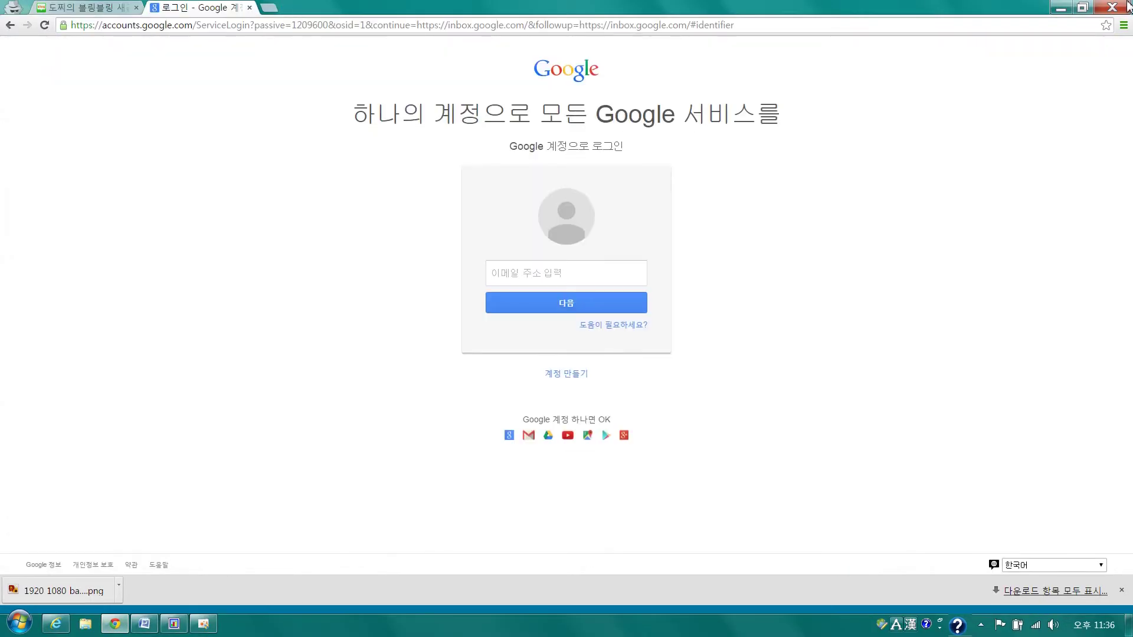
left_click(1060, 7)
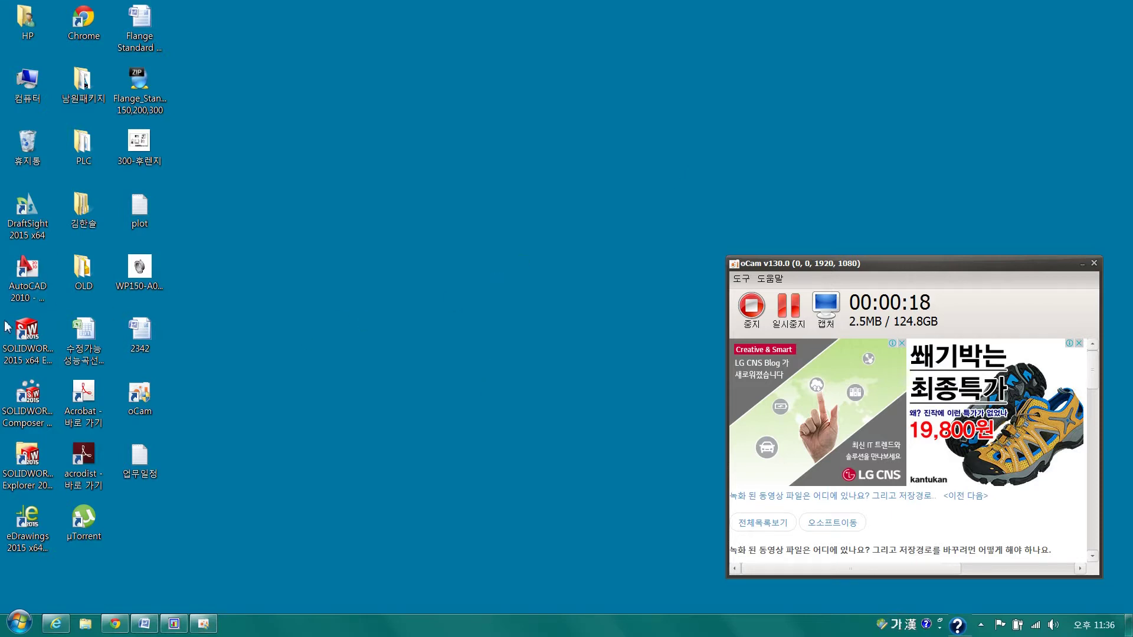
left_click(20, 336)
double_click(32, 341)
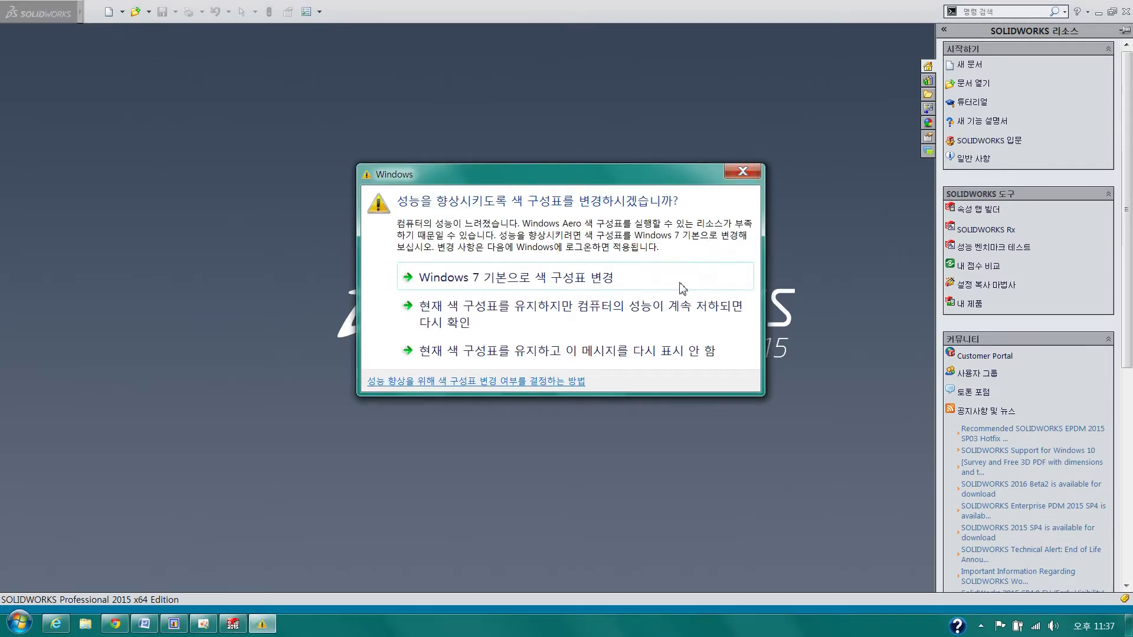
Accept the Windows 7 Basic colour scheme and collapse the SOLIDWORKS Resources pane.
left_click(613, 273)
left_click(173, 624)
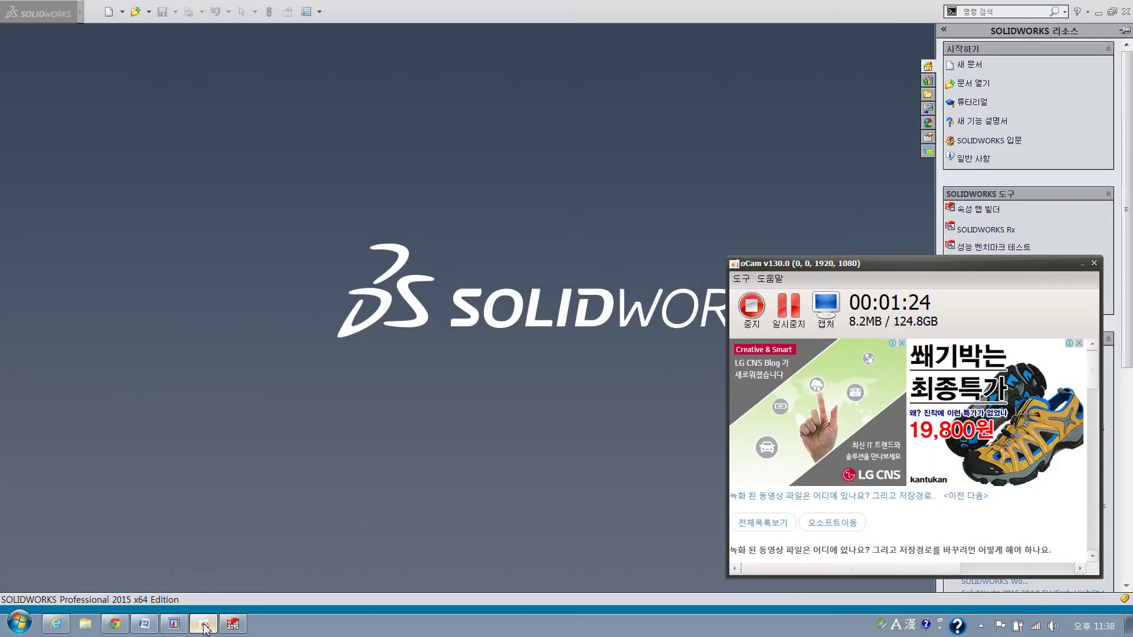
left_click(634, 337)
left_click(577, 303)
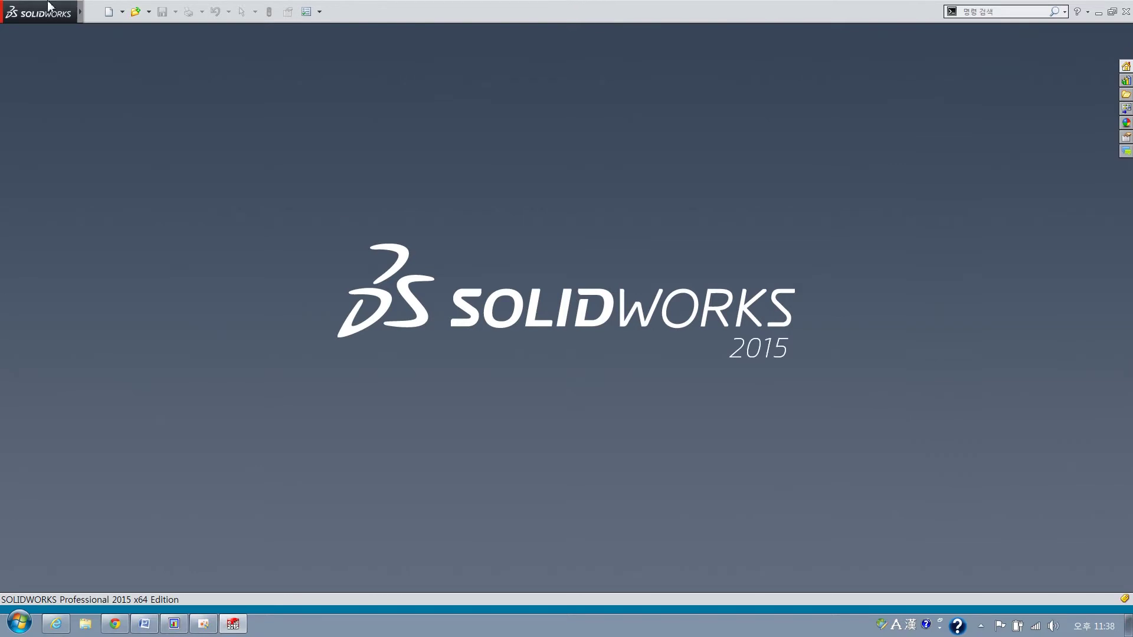
Preview the NWA4, assem and draw templates, then create part 파트1 from the Tutorial 'part' template.
left_click(122, 13)
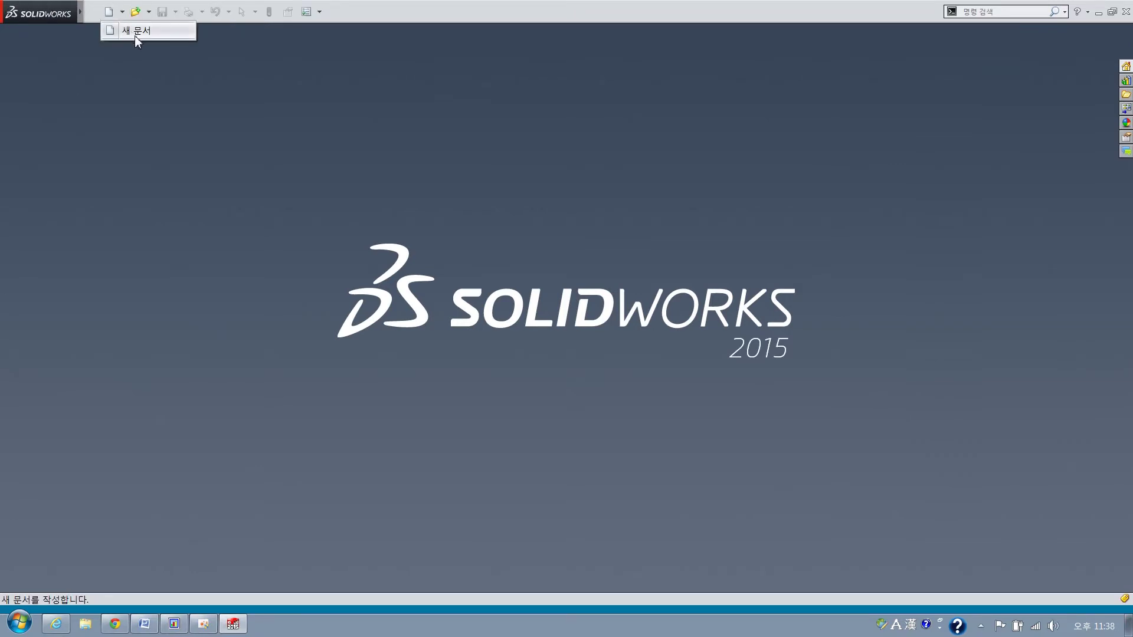
left_click(139, 32)
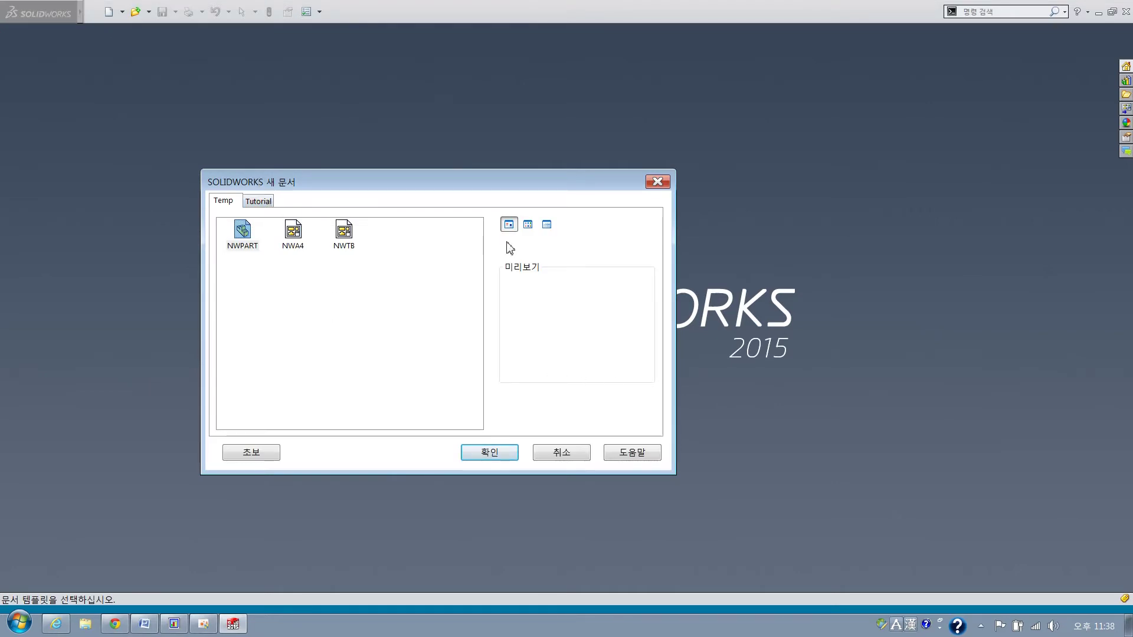
left_click(292, 234)
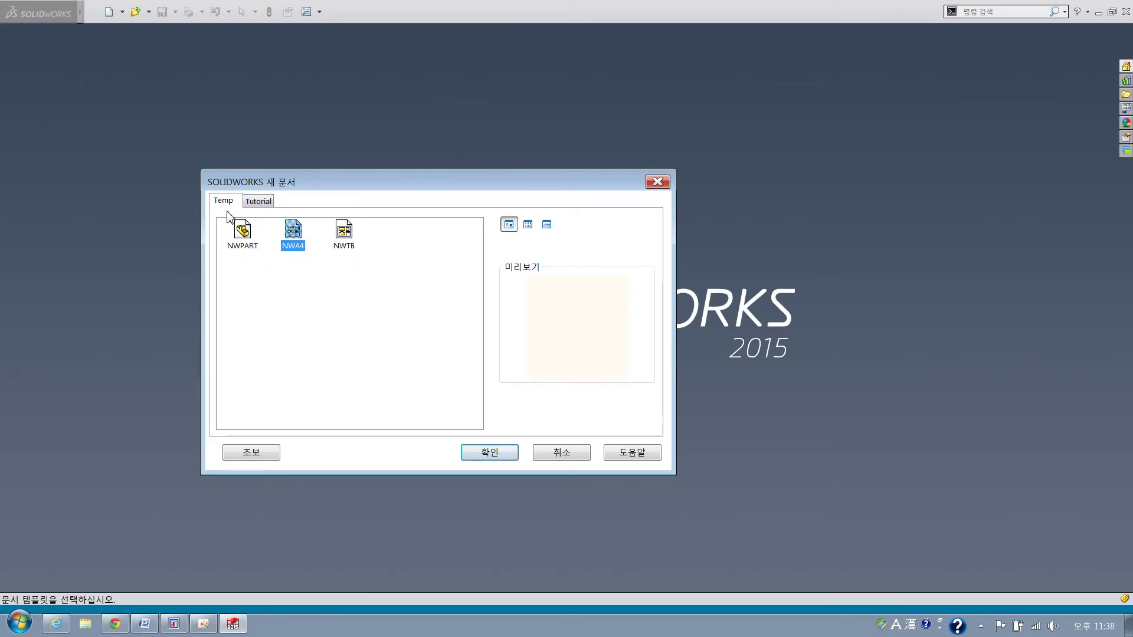
left_click(260, 201)
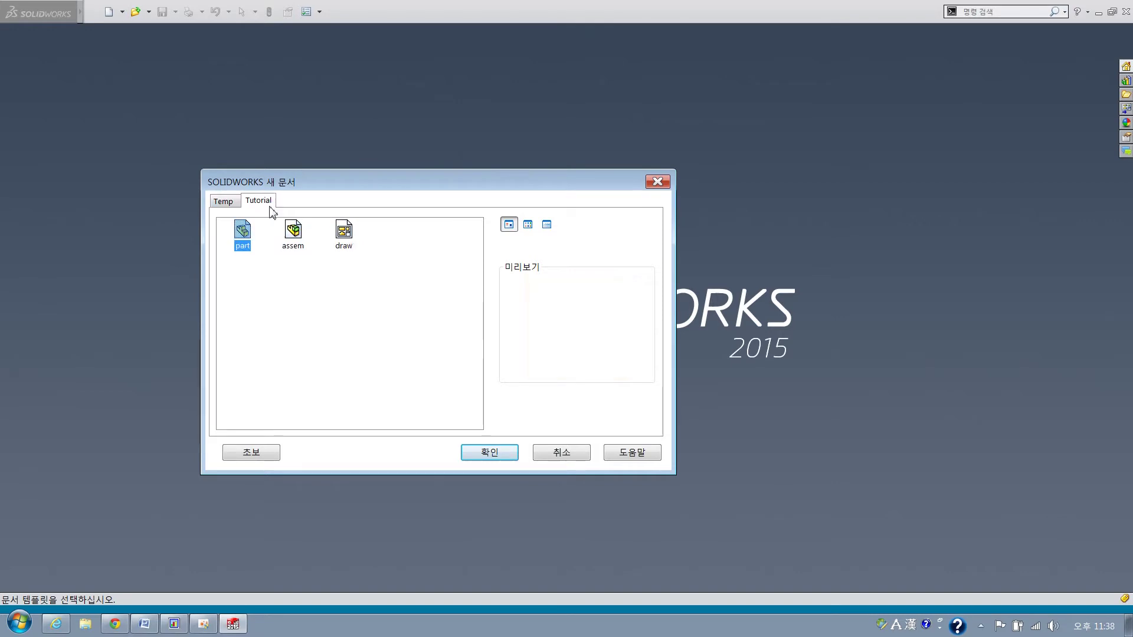
left_click(295, 242)
left_click(242, 233)
left_click(292, 229)
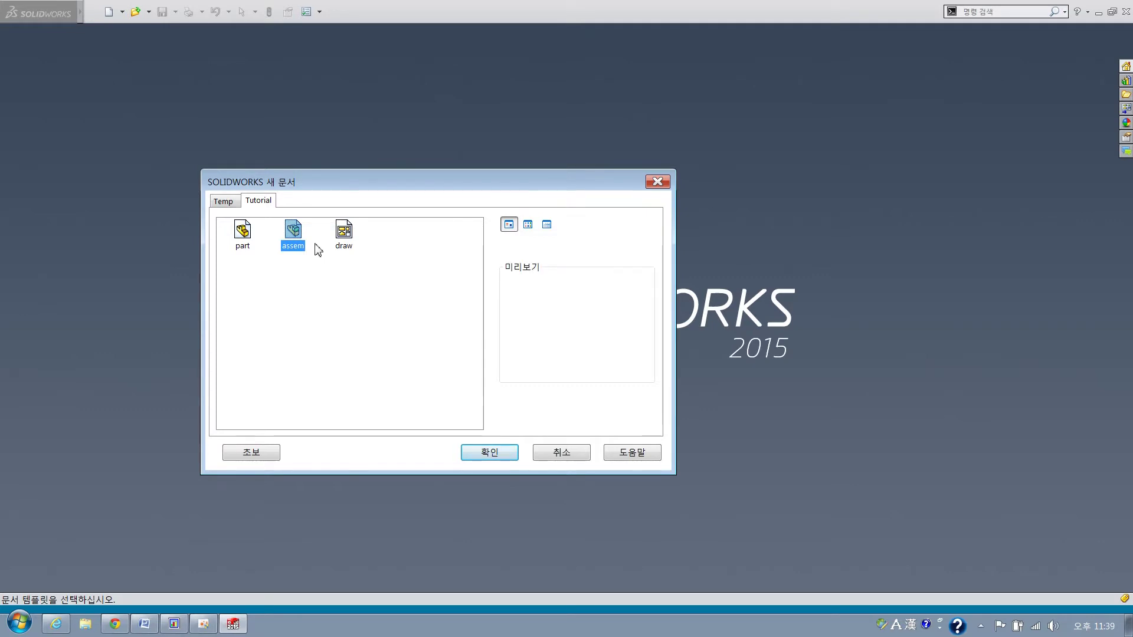
left_click(348, 231)
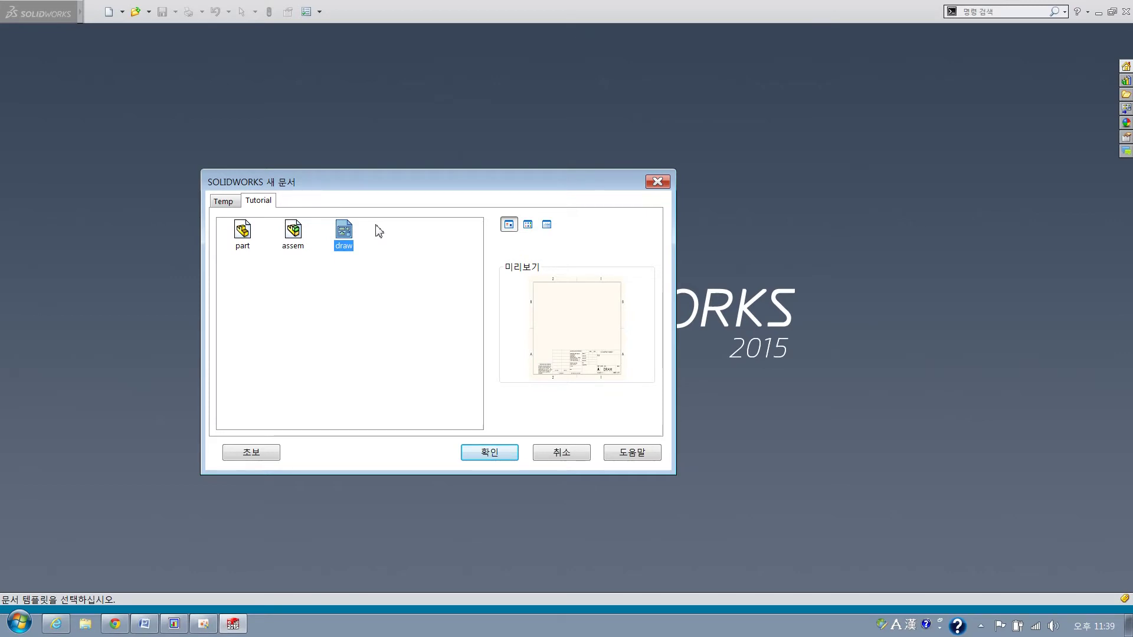
left_click(357, 339)
left_click(243, 232)
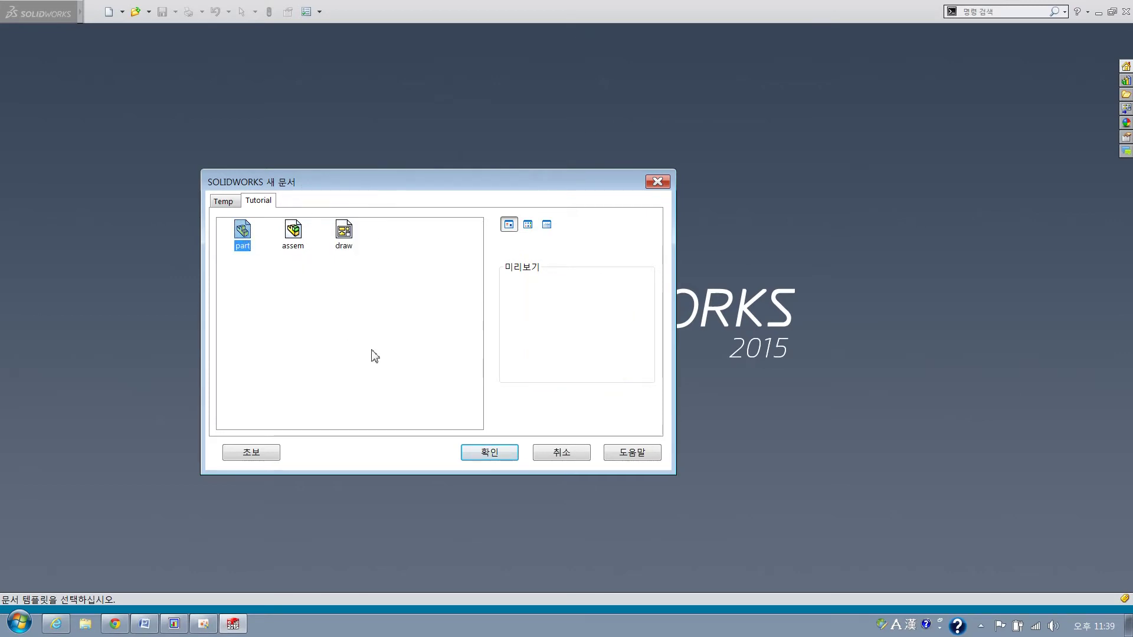
left_click(497, 459)
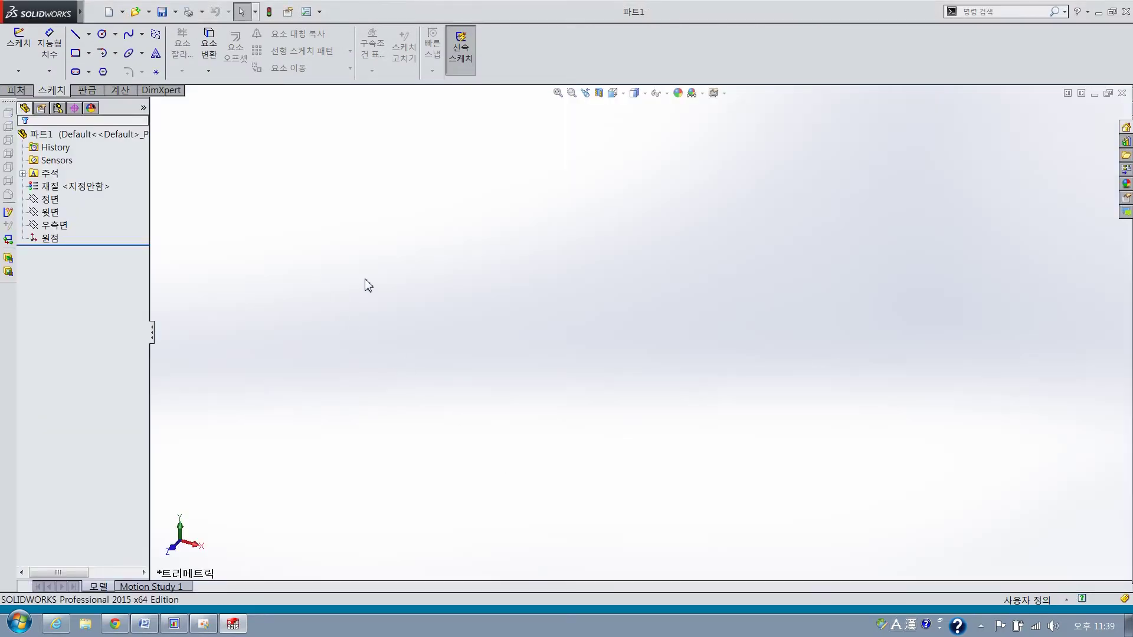
key("alt+e")
key("Escape")
key("Right")
key("Right")
key("Right")
key("Escape")
left_click(1128, 149)
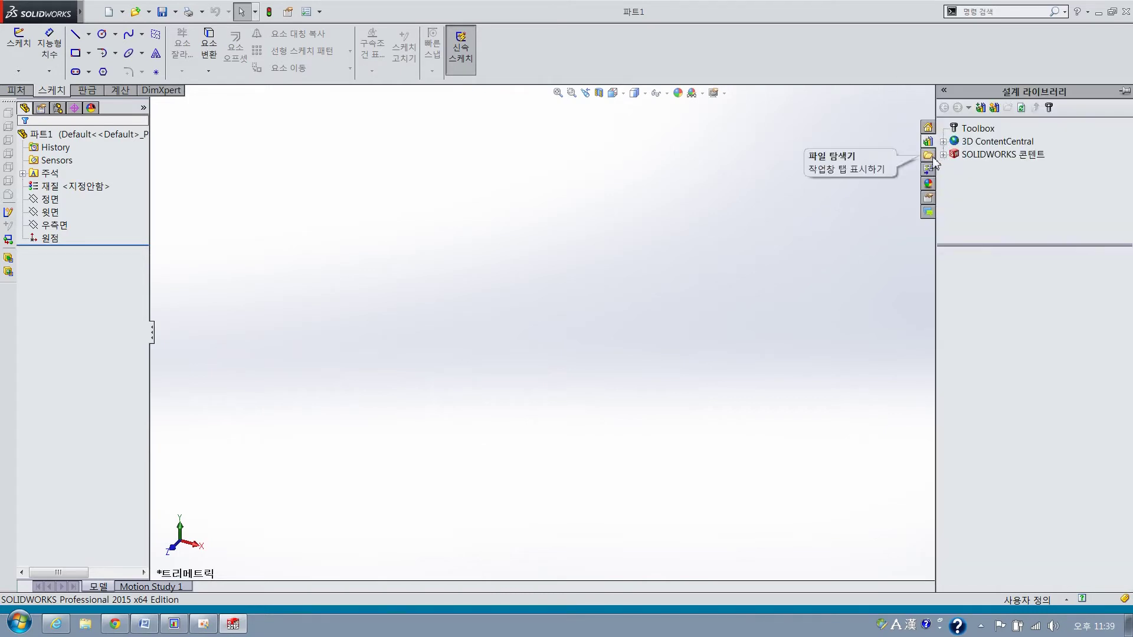
left_click(928, 154)
left_click(928, 183)
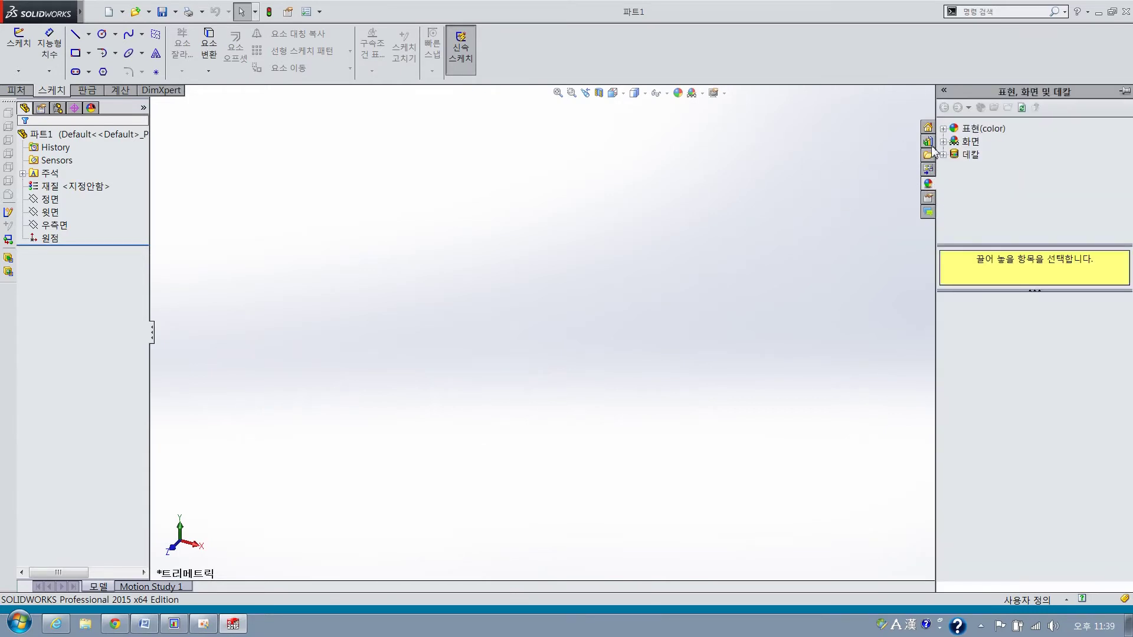
left_click(928, 127)
left_click(725, 217)
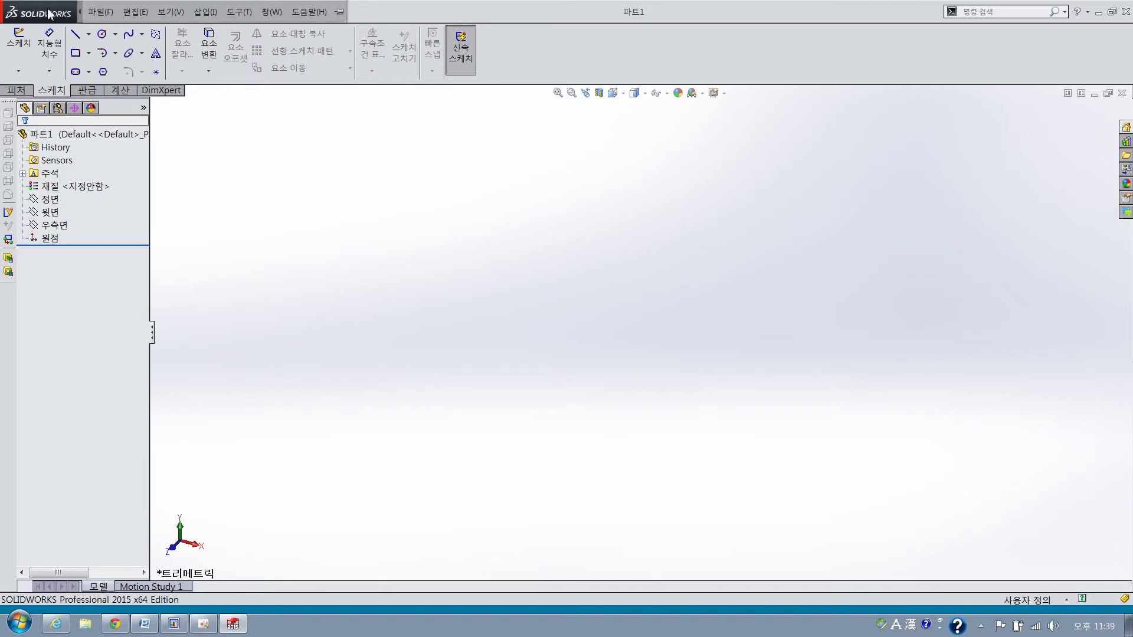
In the Sketch system options, turn off auto-rotating the view to the sketch plane.
left_click(101, 12)
mouse_move(239, 12)
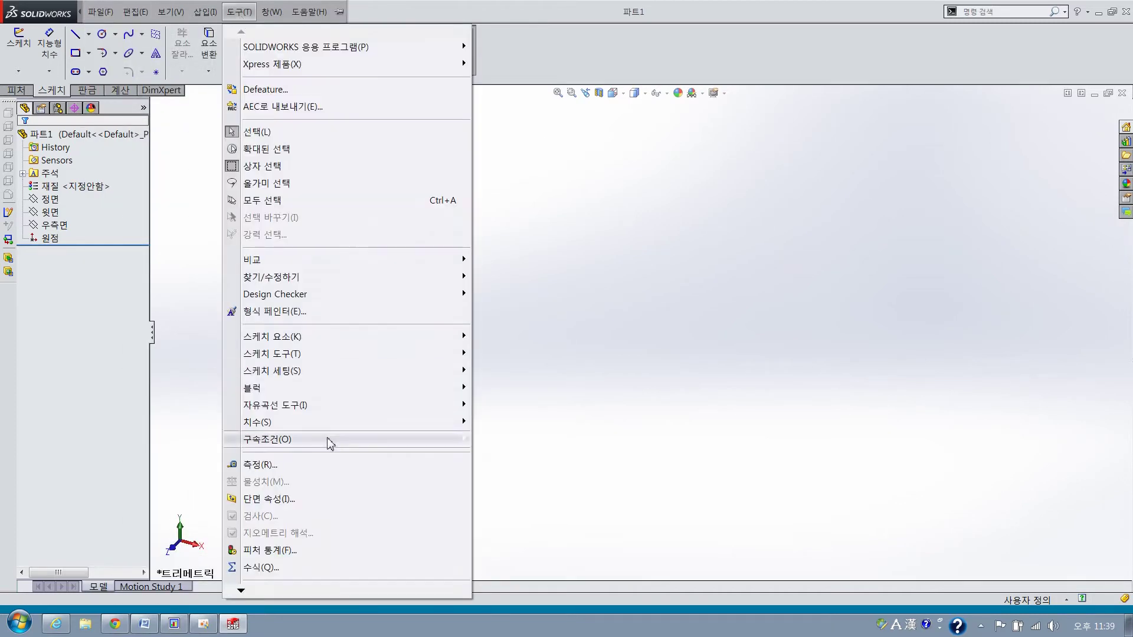
mouse_move(295, 590)
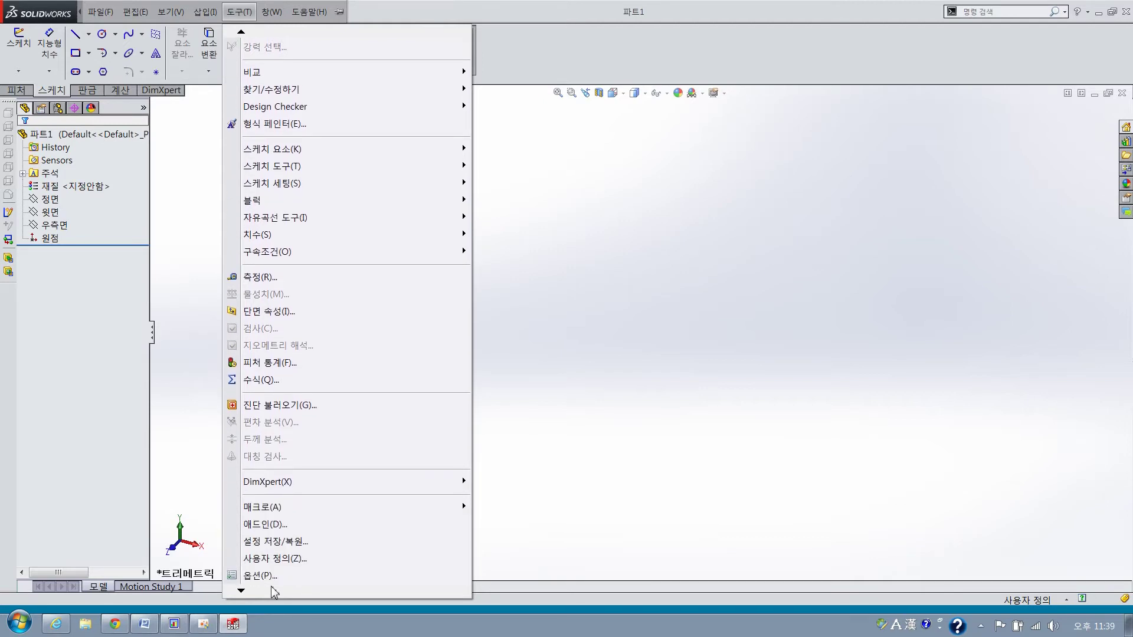
left_click(270, 577)
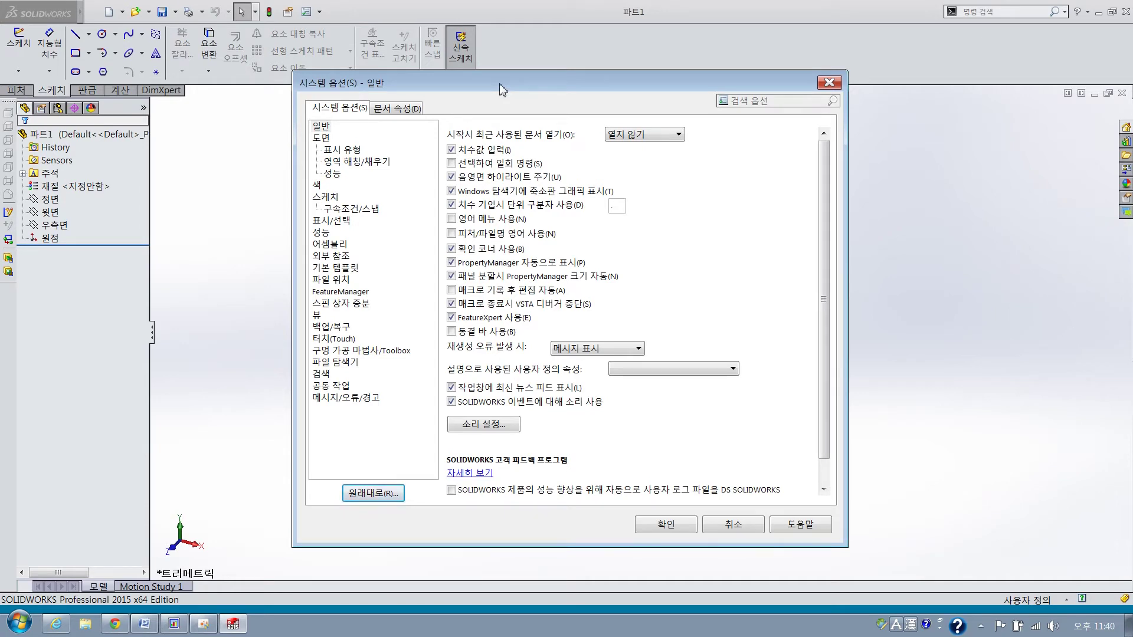
left_click(337, 198)
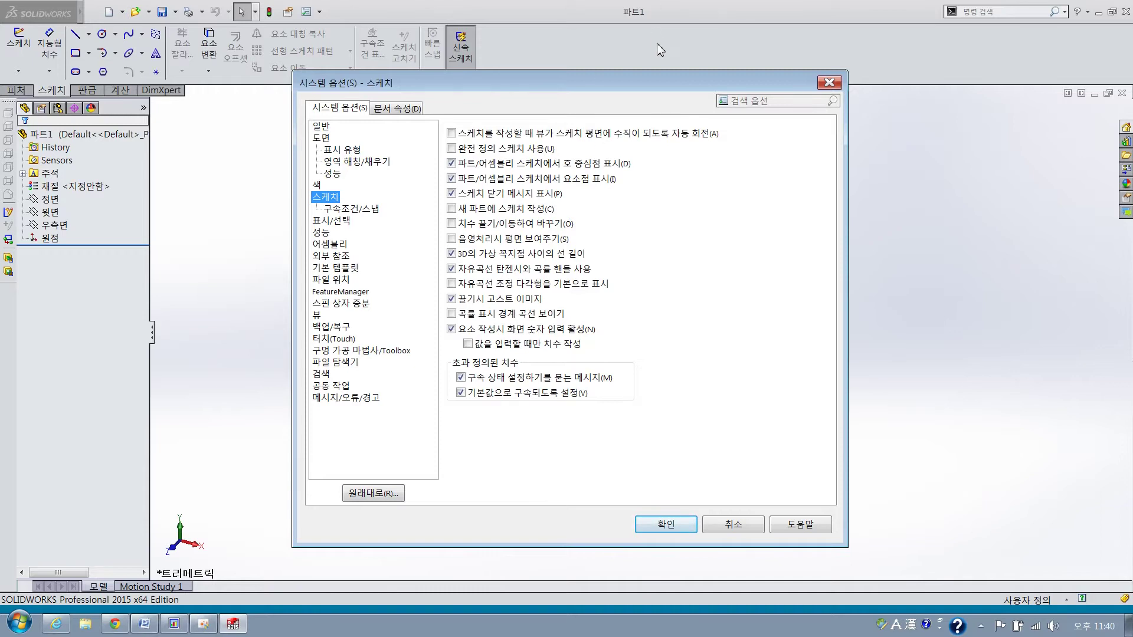
left_click_drag(644, 72, 630, 90)
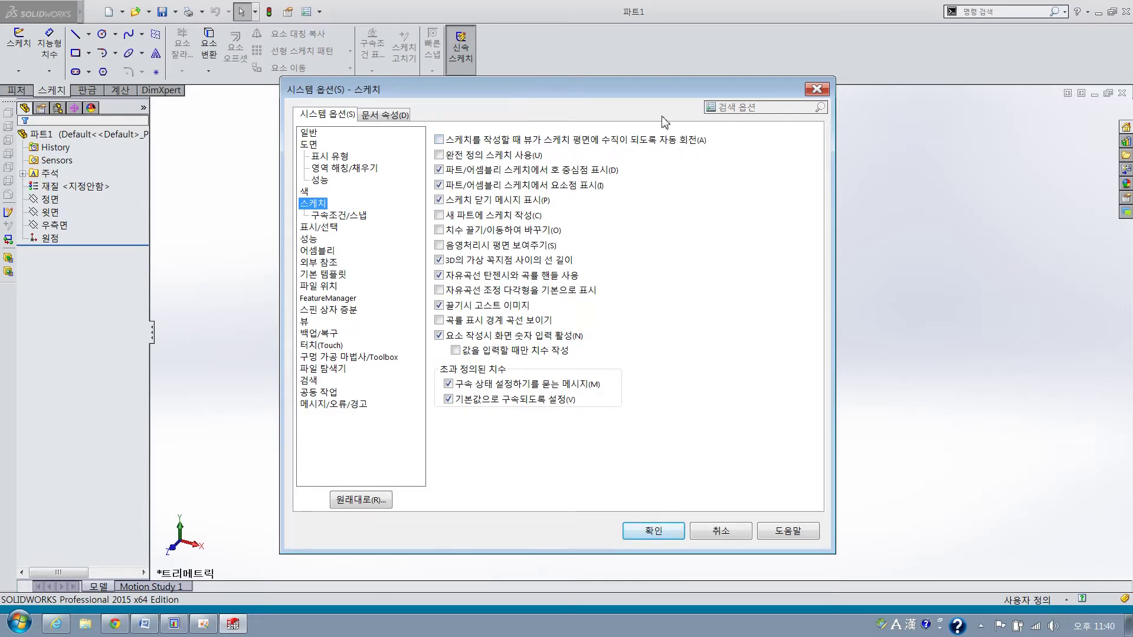
left_click(682, 148)
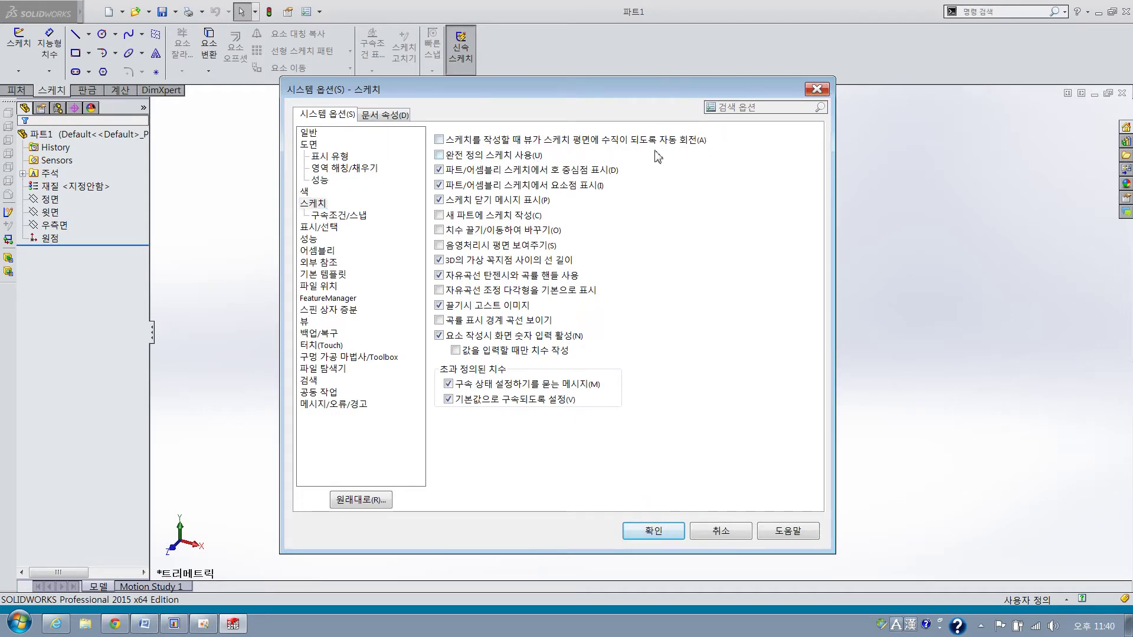
left_click(817, 89)
left_click(77, 54)
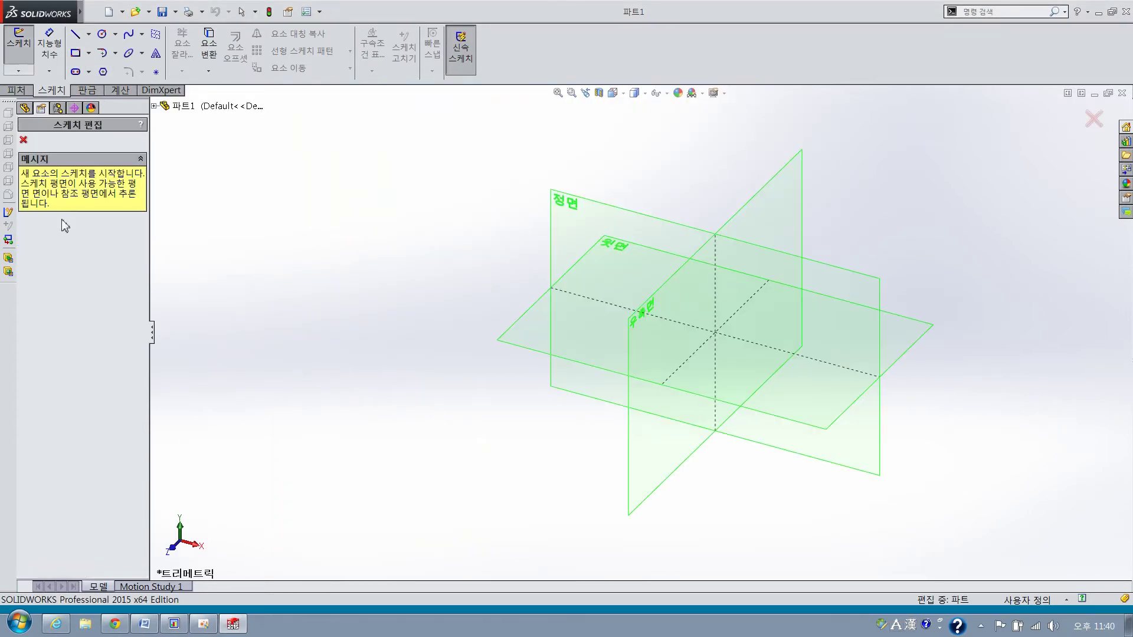
Sketch a corner rectangle on the Top Plane and exit the sketch.
key("Escape")
left_click(43, 214)
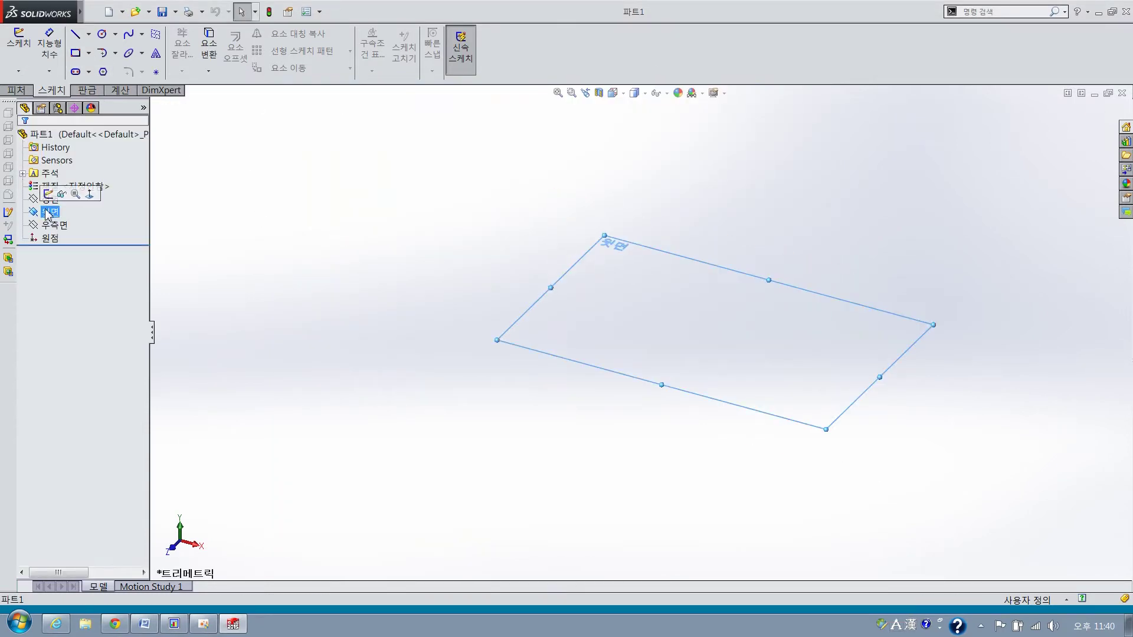
left_click(23, 46)
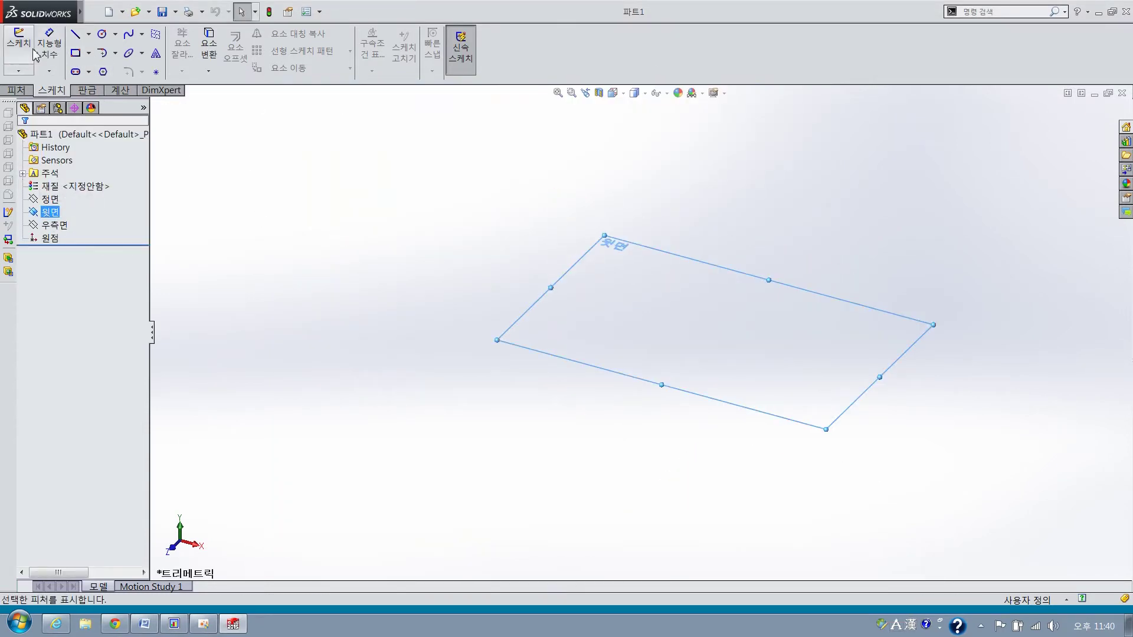
left_click(76, 53)
left_click(522, 277)
left_click(780, 410)
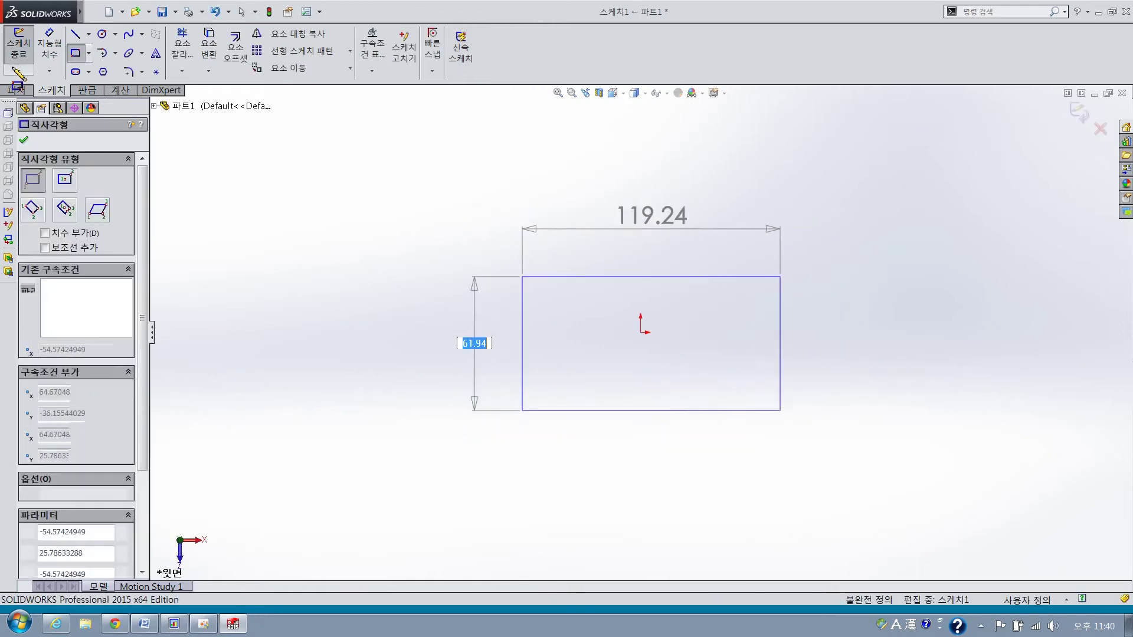
left_click(19, 47)
Extrude the rectangle 80 mm into a solid block.
left_click(16, 90)
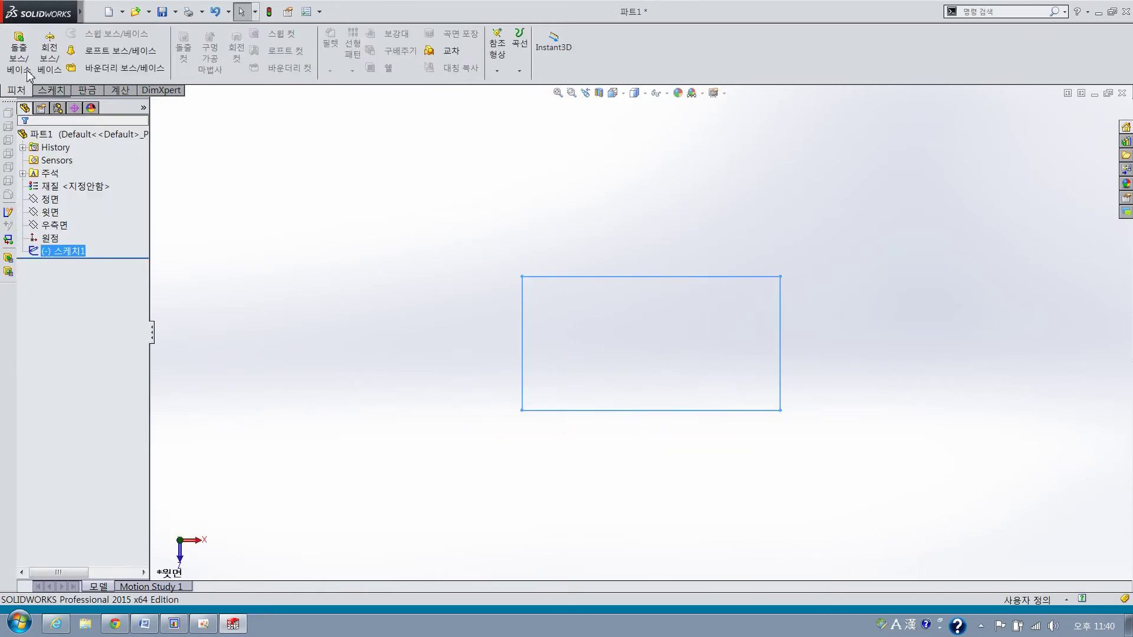
left_click(19, 50)
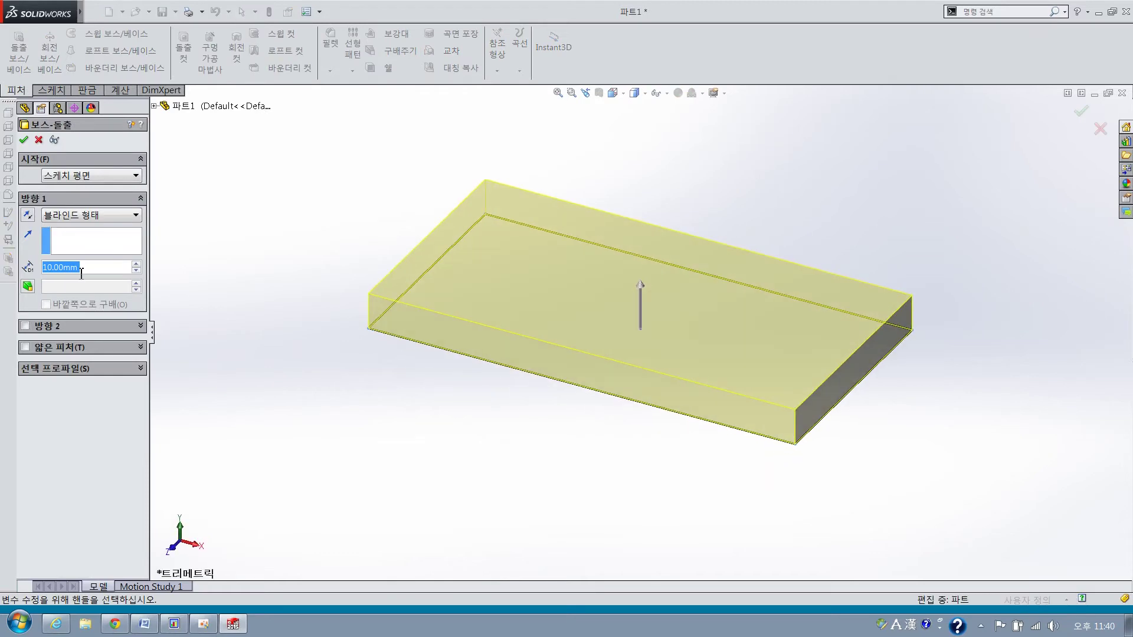
type("80")
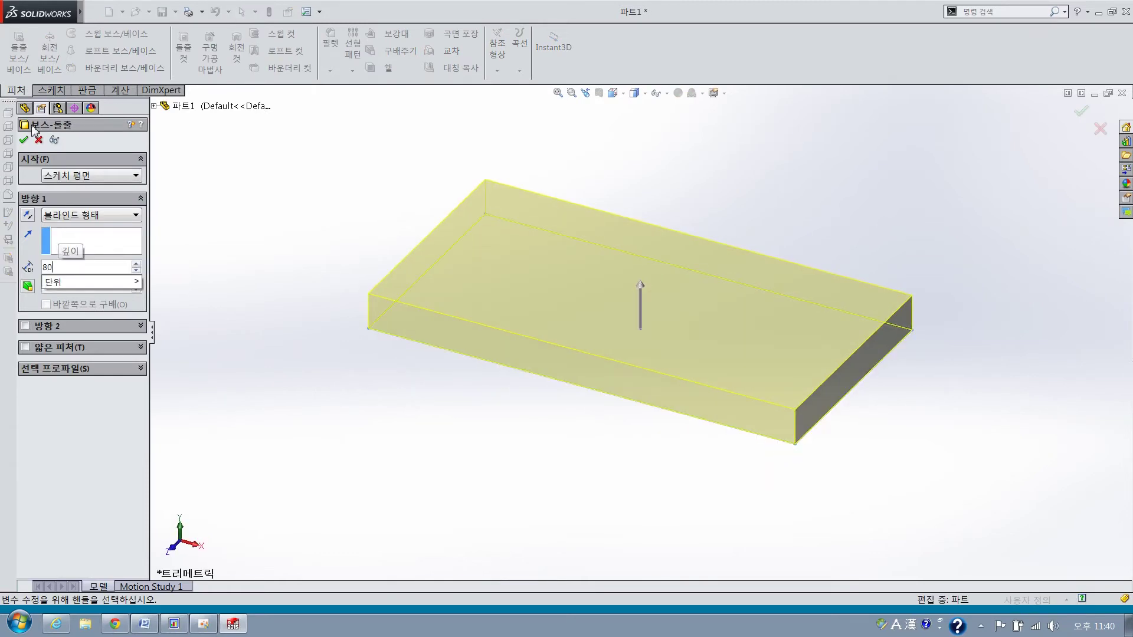
key("Return")
left_click(23, 139)
Orbit the block and start a new sketch on its front face.
scroll(726, 224, "up", 10)
scroll(702, 315, "down", 3)
middle_click_drag(699, 314, 544, 359)
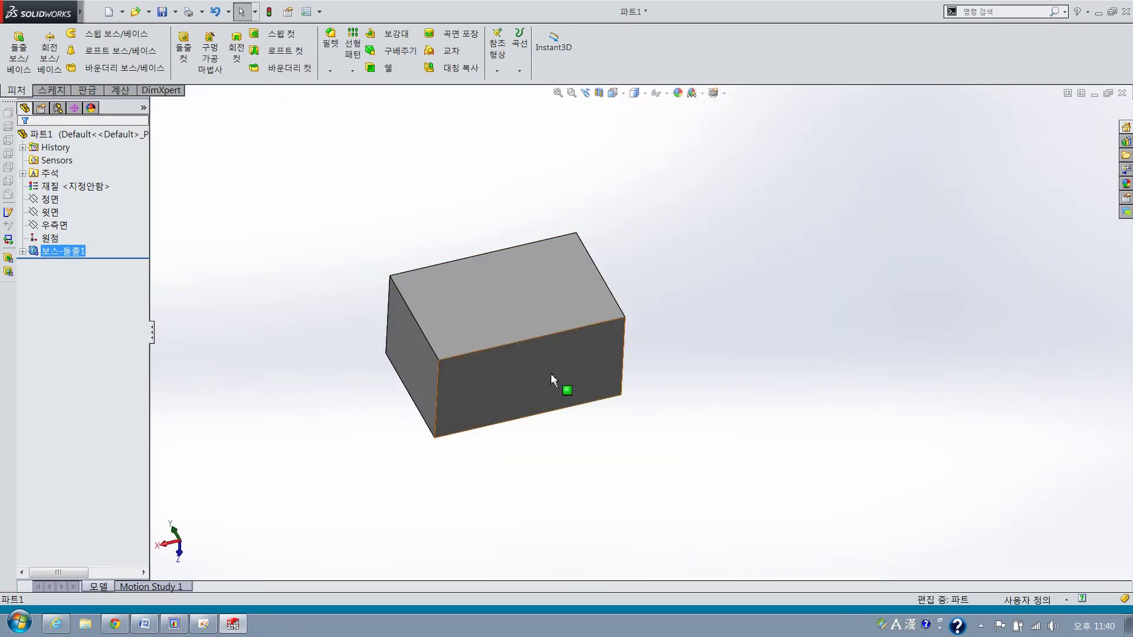
left_click(551, 373)
left_click(52, 90)
left_click(26, 59)
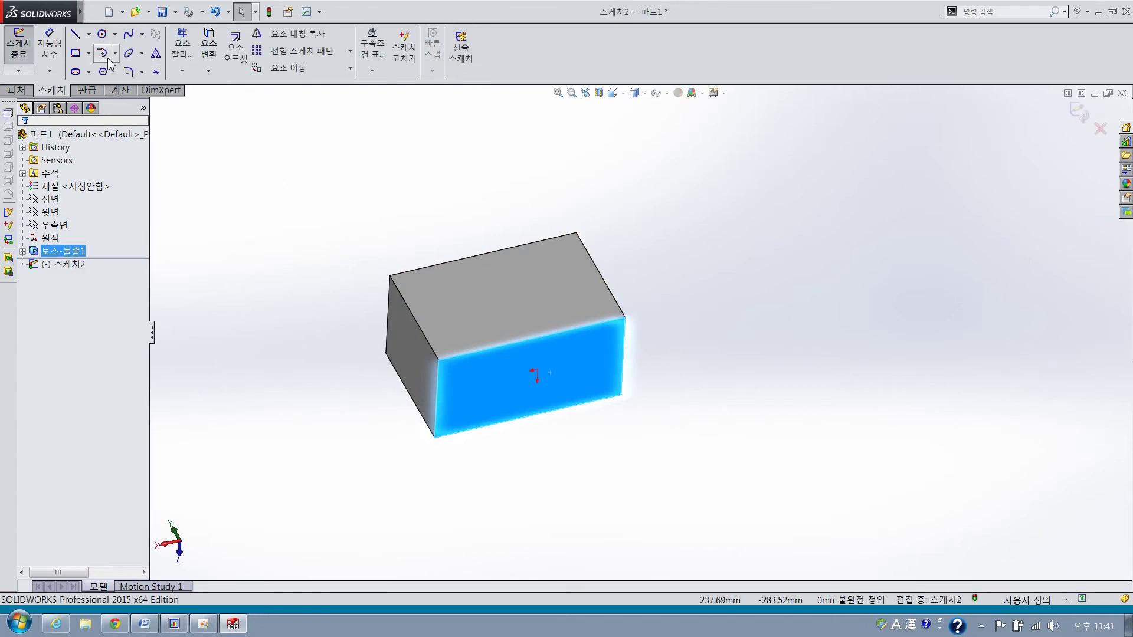
View the front-face sketch Normal To and from below, then exit it empty.
key("ctrl+8")
key("ctrl+6")
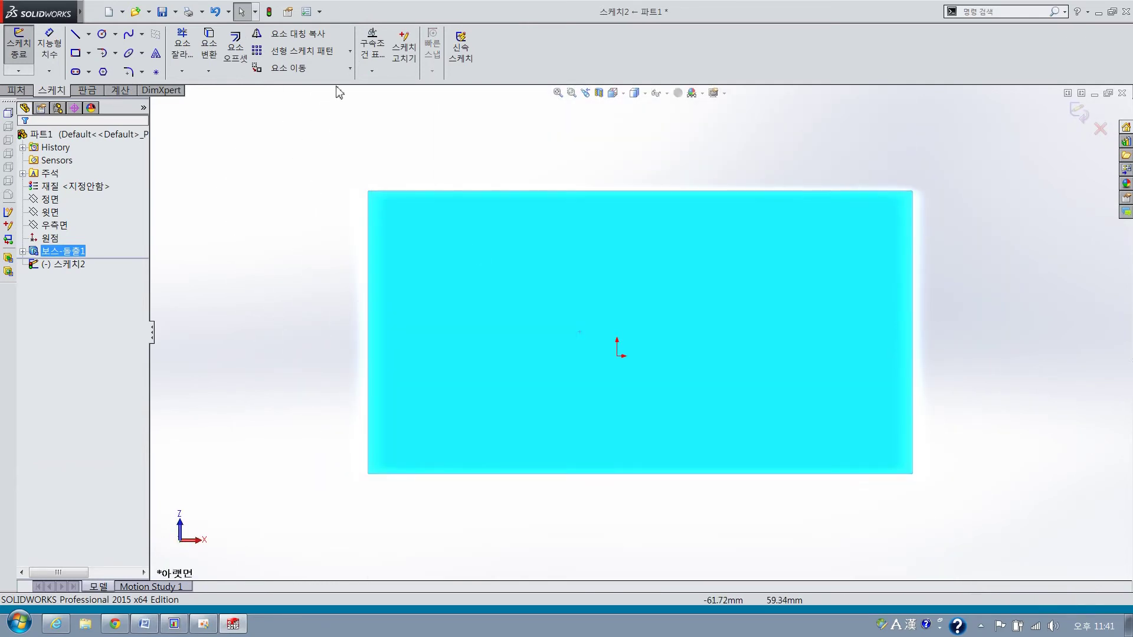
left_click(18, 48)
middle_click_drag(863, 171, 753, 246)
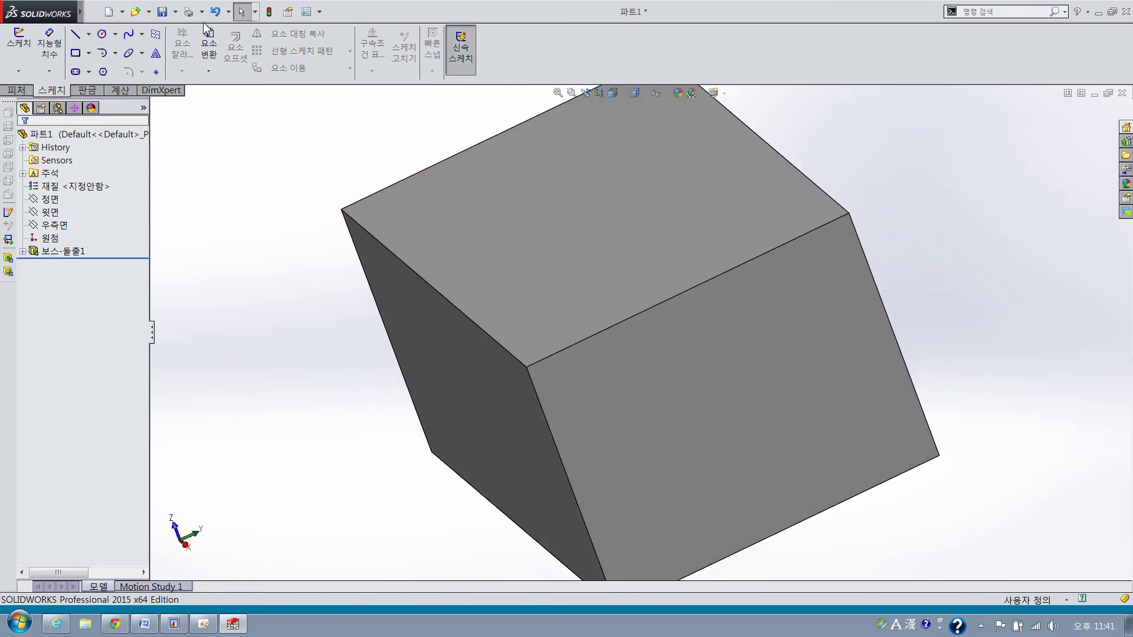
Review the Sketch page of the system options and close them.
left_click(239, 12)
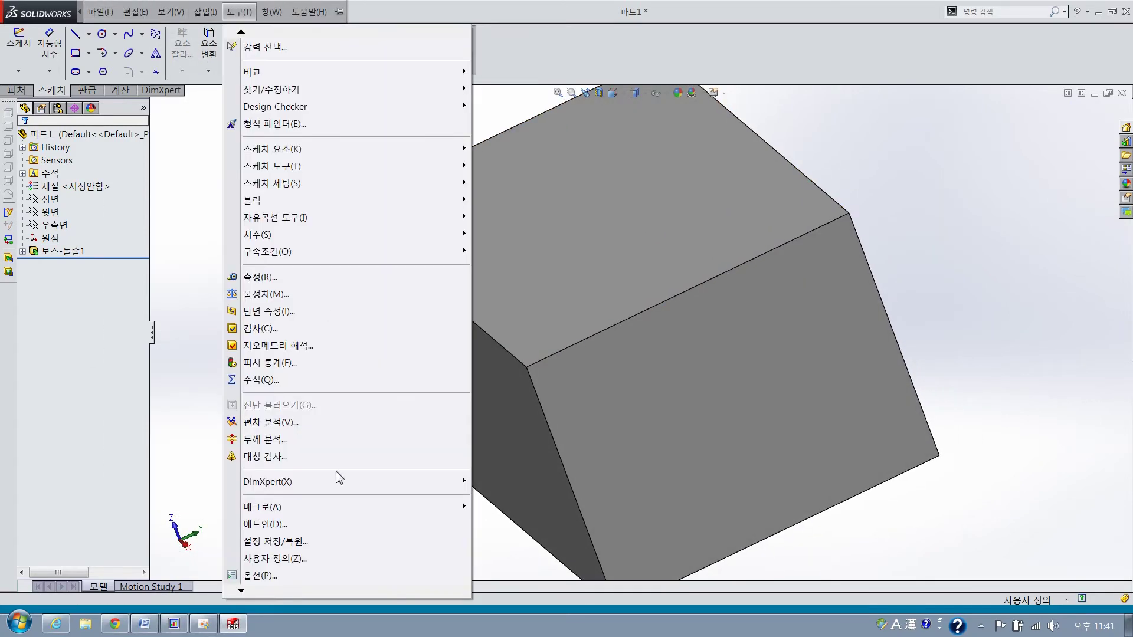
left_click(276, 576)
left_click(312, 203)
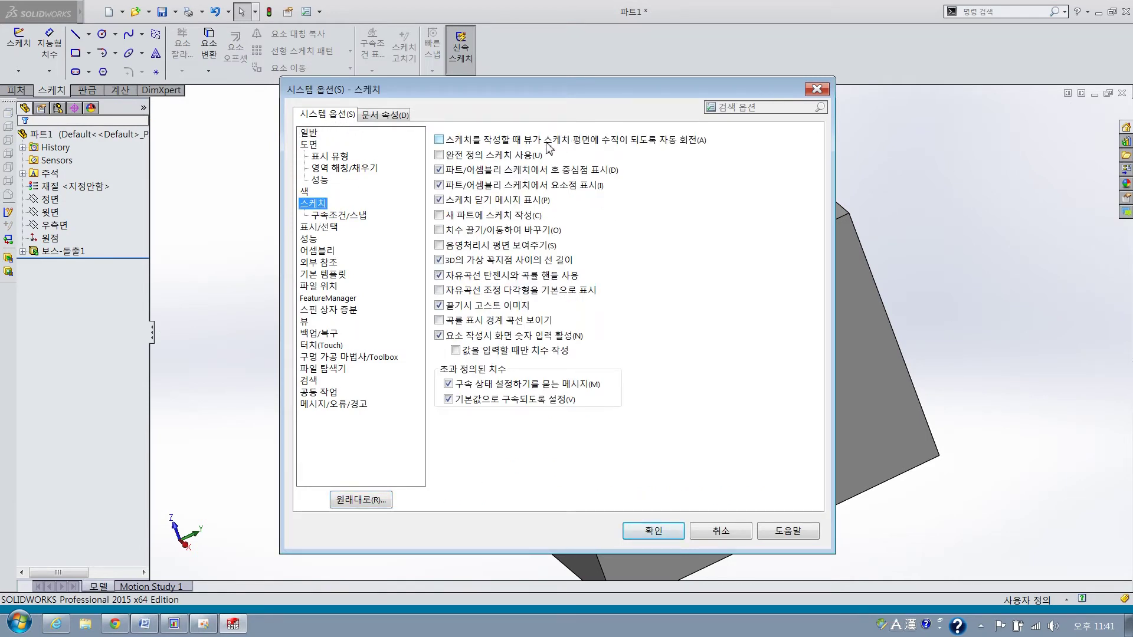
left_click(654, 530)
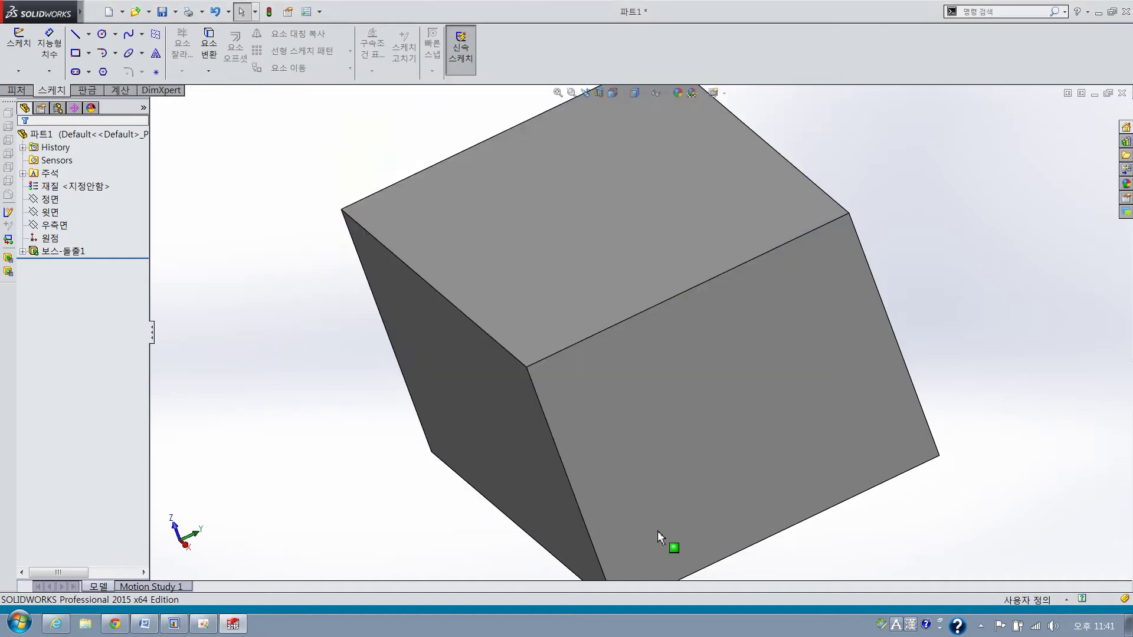
Start and exit an empty sketch on the block's bottom face, then orbit the block.
scroll(960, 311, "down", 3)
scroll(884, 316, "up", 8)
middle_click_drag(720, 442, 628, 387)
left_click(628, 386)
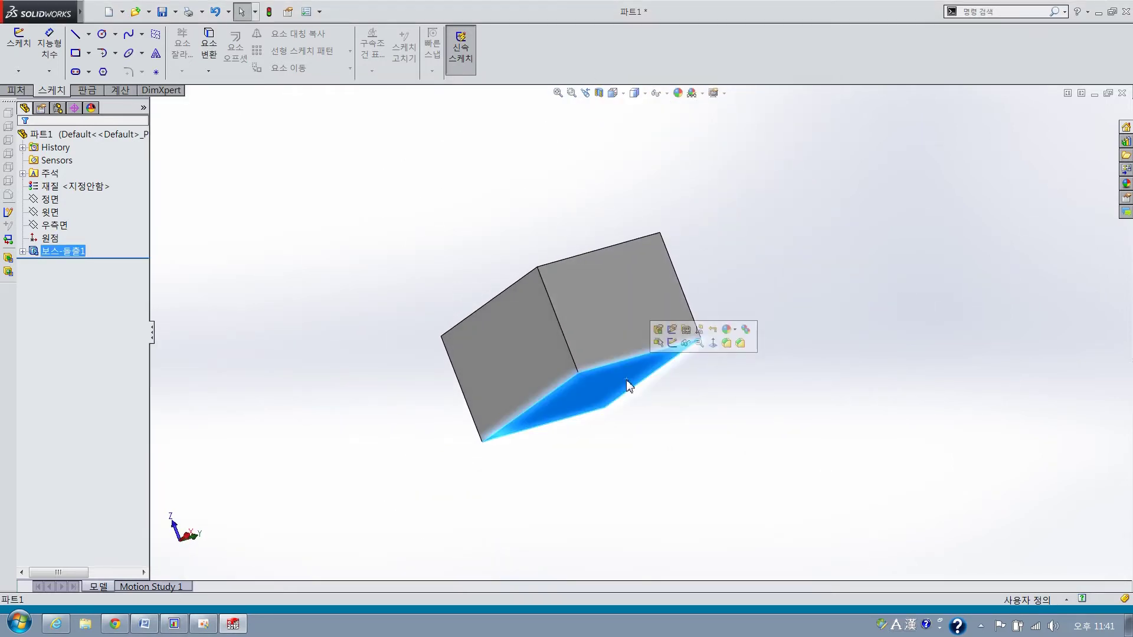
left_click(18, 40)
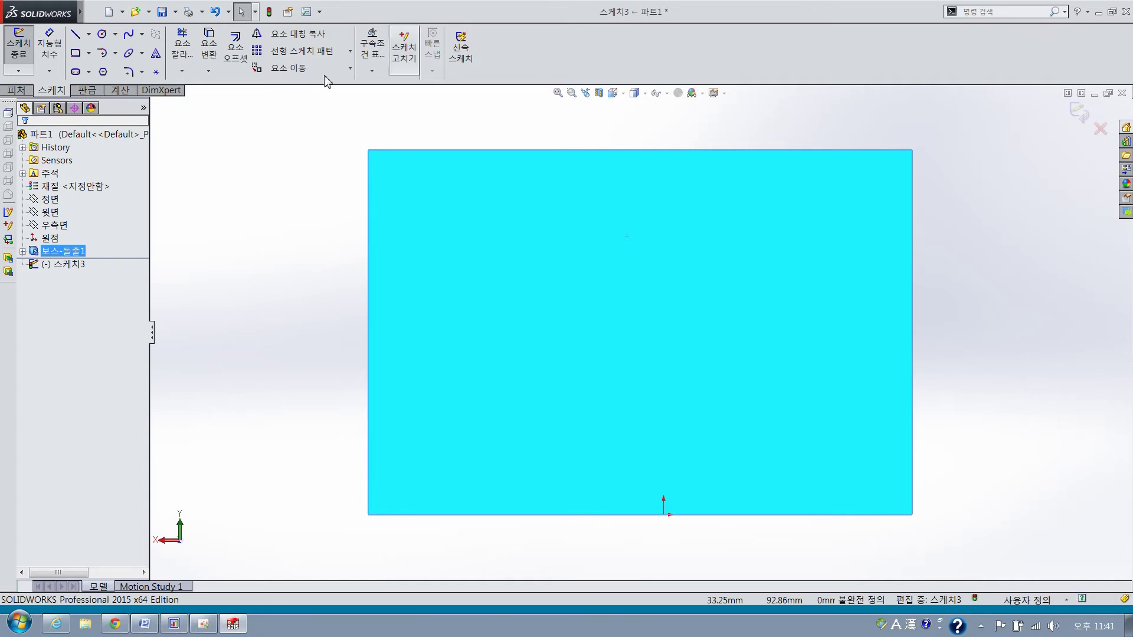
left_click(19, 48)
mouse_move(730, 246)
middle_mouse_down()
mouse_move(672, 184)
mouse_move(700, 229)
mouse_move(670, 214)
mouse_move(761, 220)
mouse_move(751, 215)
middle_mouse_up()
middle_click_drag(526, 243, 801, 310)
middle_click_drag(909, 286, 844, 312)
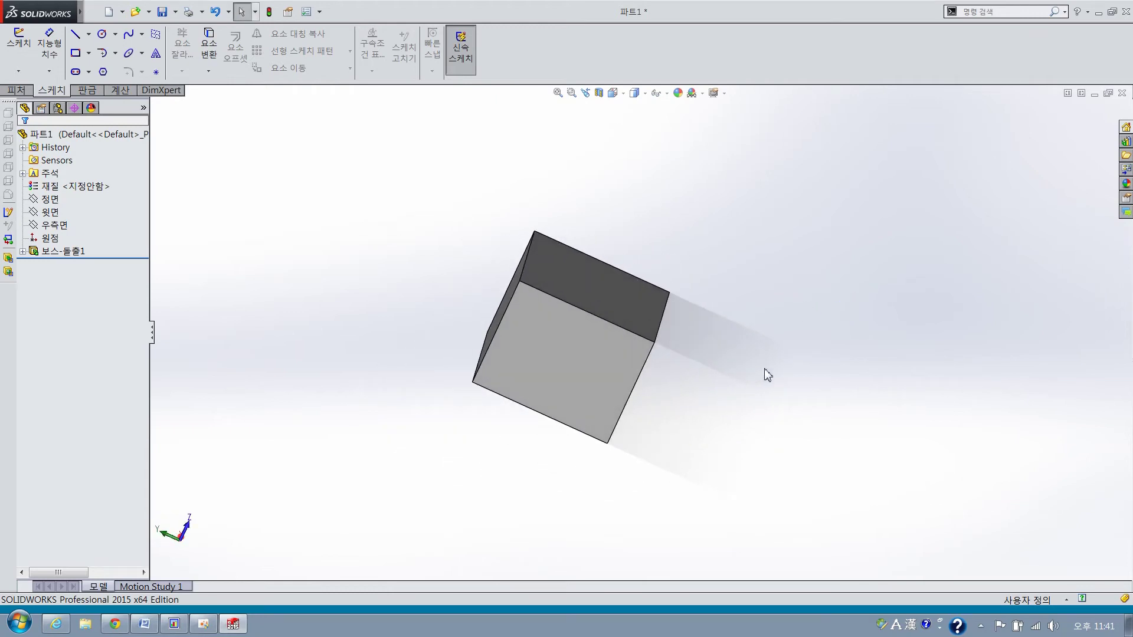
Browse the FeatureManager and View options, toggling reverse mouse-wheel zoom on and back off.
mouse_move(71, 12)
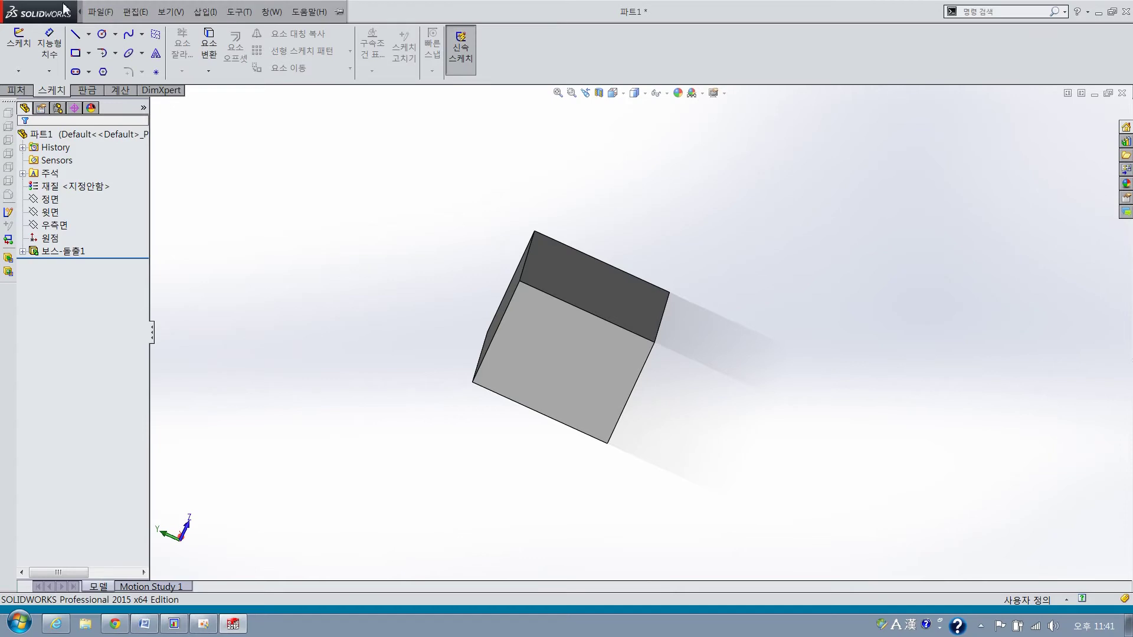
left_click(239, 12)
left_click(283, 575)
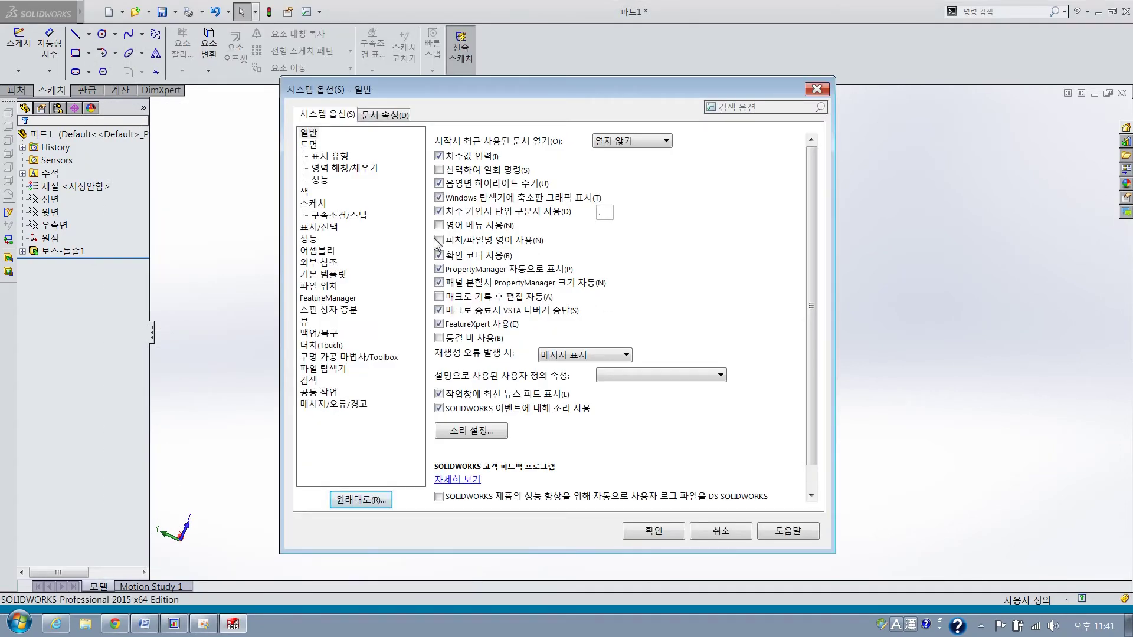
left_click(327, 298)
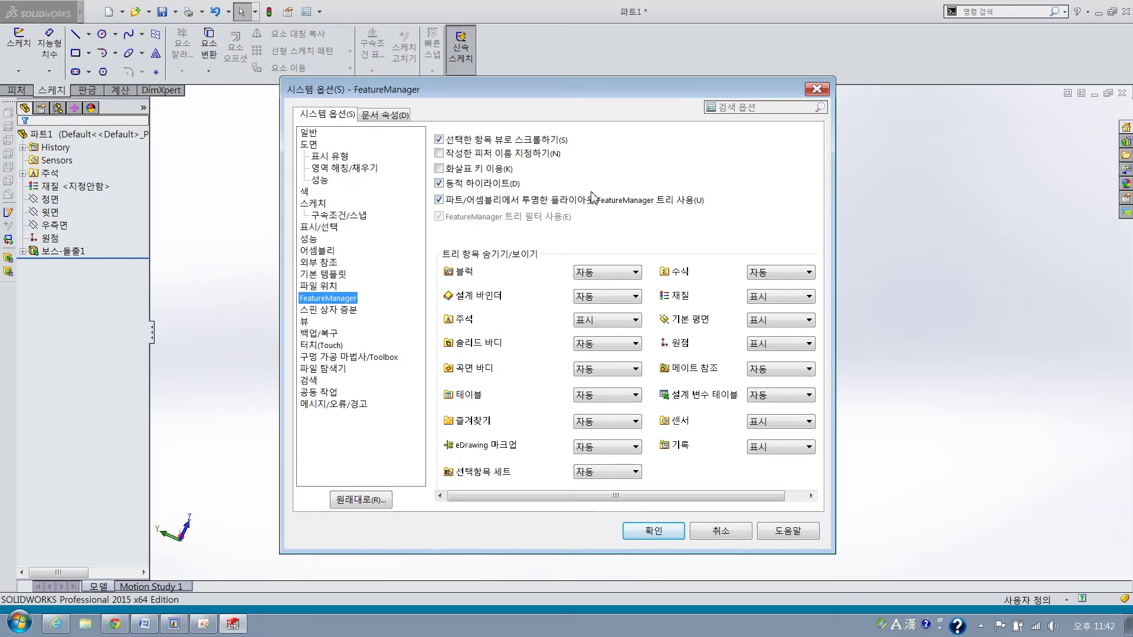
left_click(304, 322)
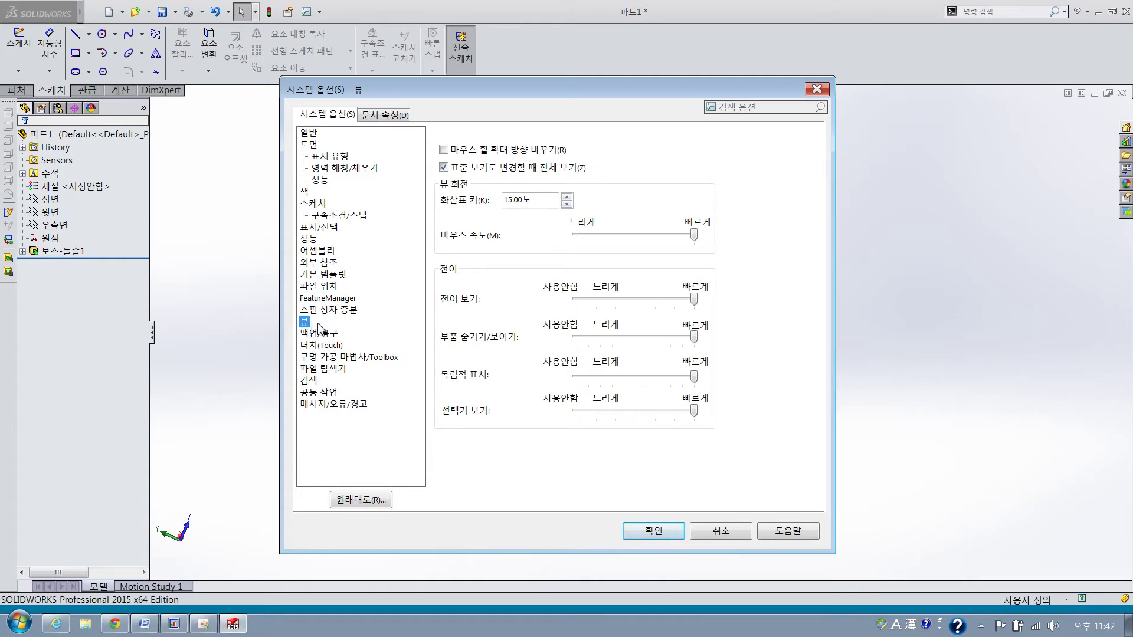
left_click(522, 151)
left_click(443, 149)
left_click(321, 334)
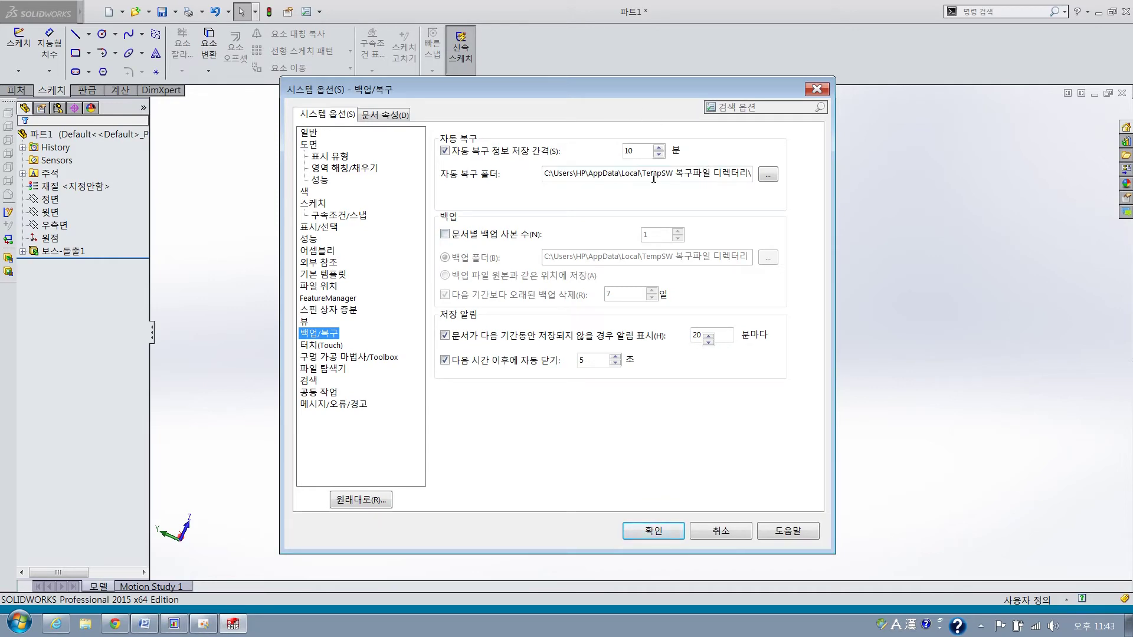
Inspect the auto-recovery folder path, then accept the ISO Document Properties with OK.
double_click(714, 176)
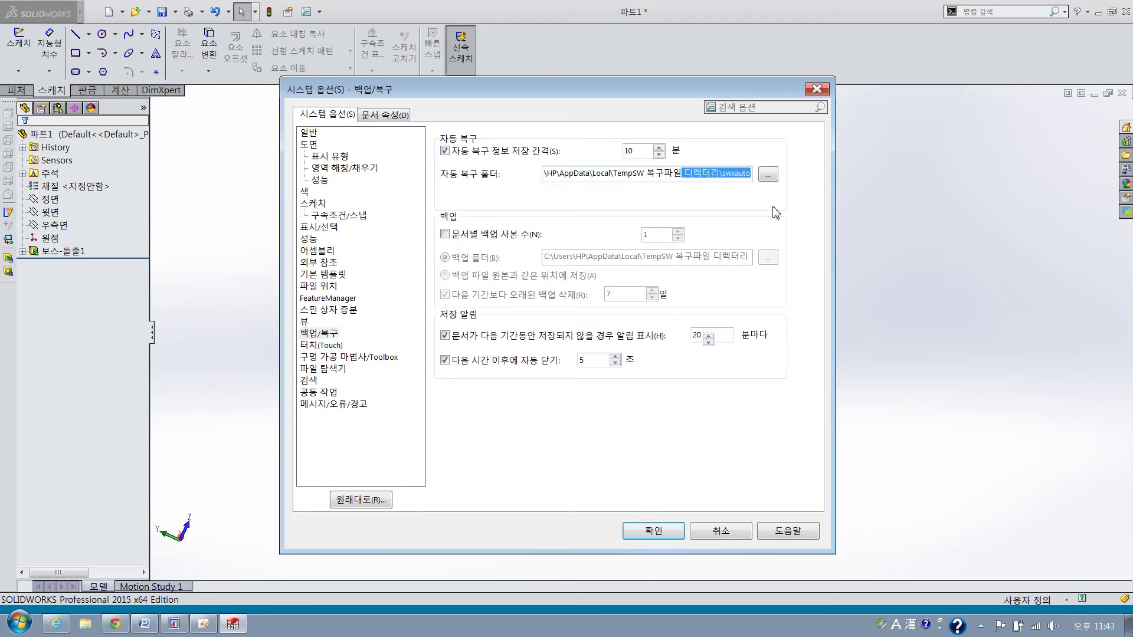
left_click_drag(699, 175, 823, 209)
left_click(607, 176)
left_click_drag(684, 173, 844, 203)
left_click(624, 175)
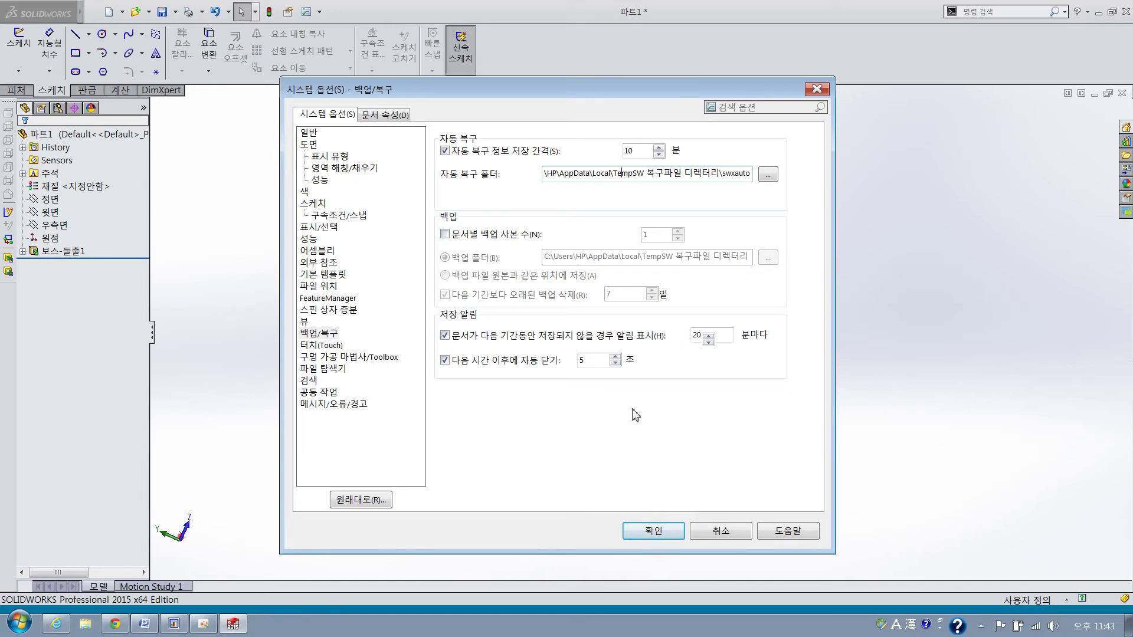
left_click(390, 116)
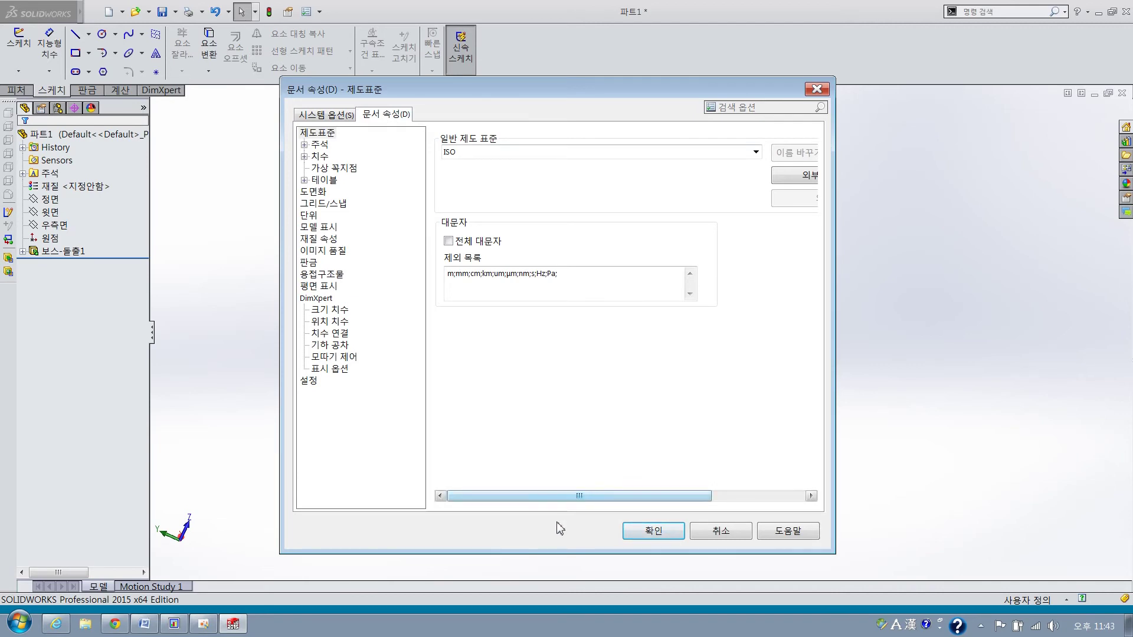
left_click(670, 541)
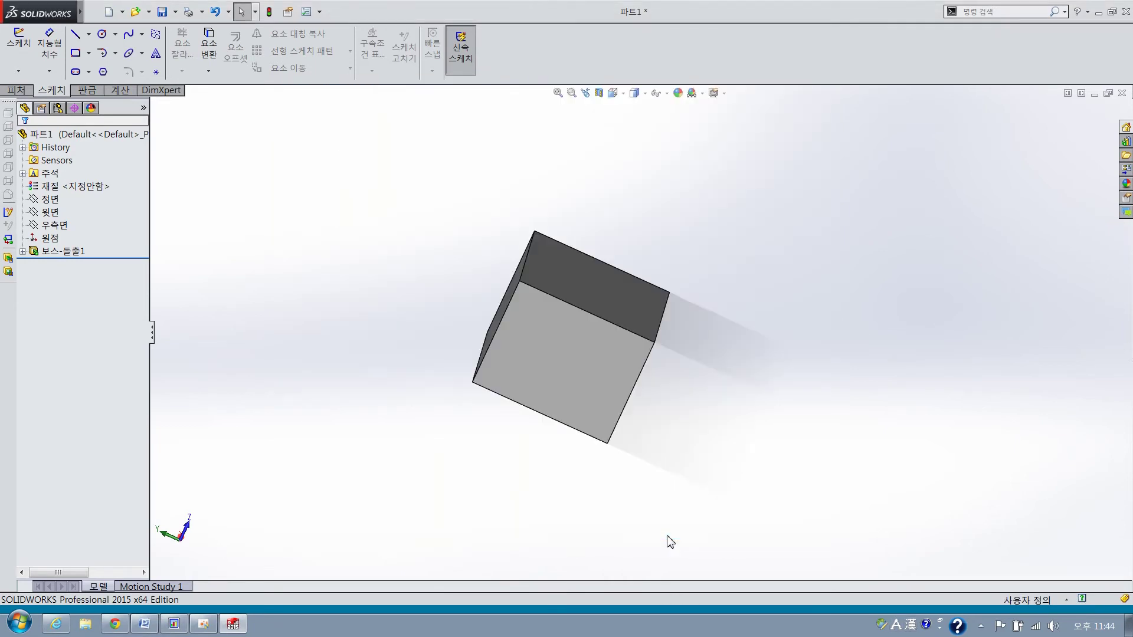
Open the Document Properties Units page: custom system, millimetre lengths at .12, degree angles.
mouse_move(41, 12)
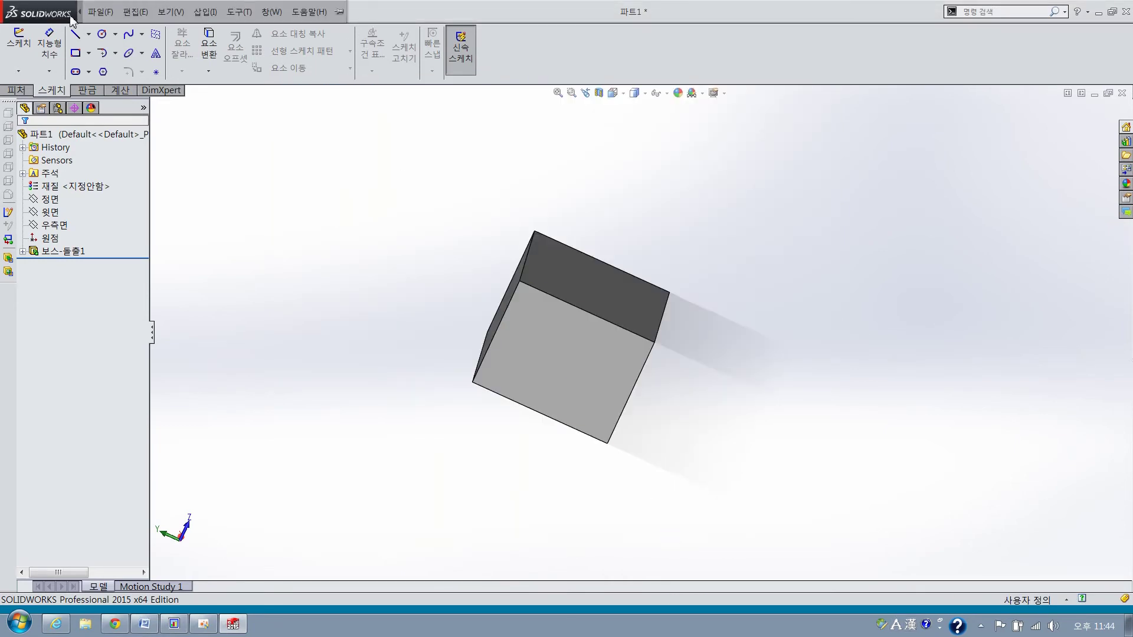
left_click(238, 11)
left_click(320, 577)
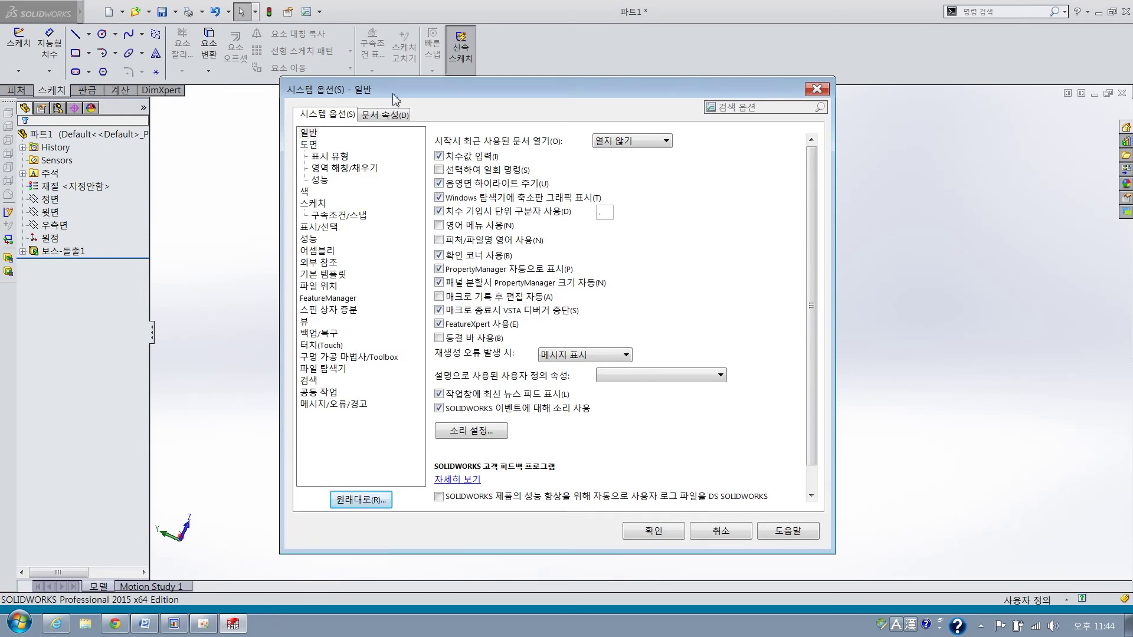
left_click(384, 115)
left_click(315, 193)
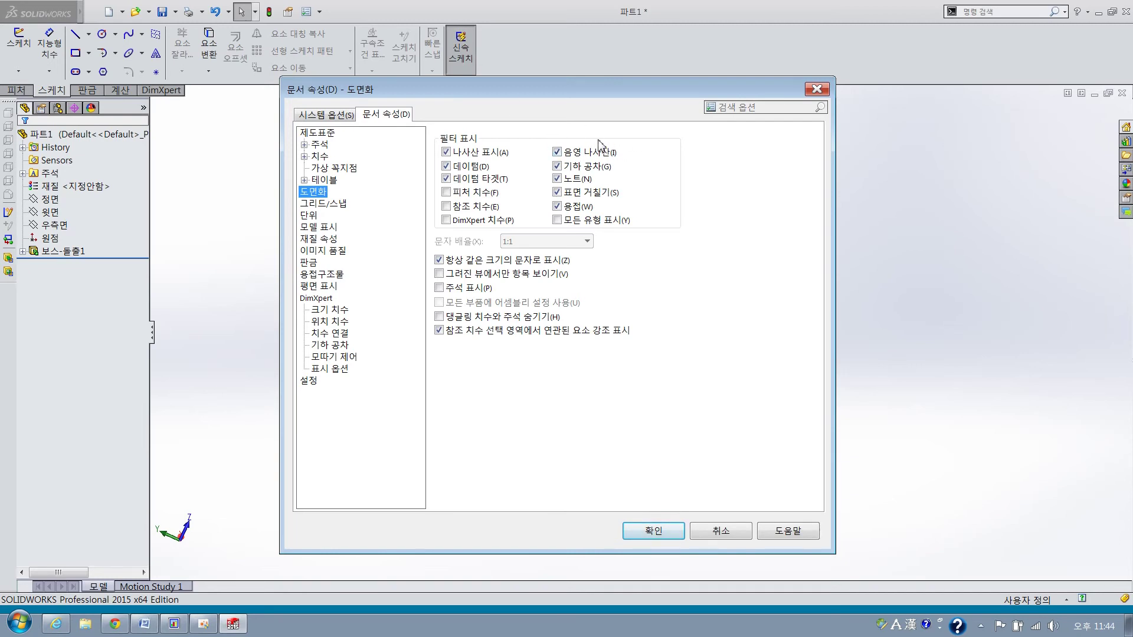
left_click(308, 216)
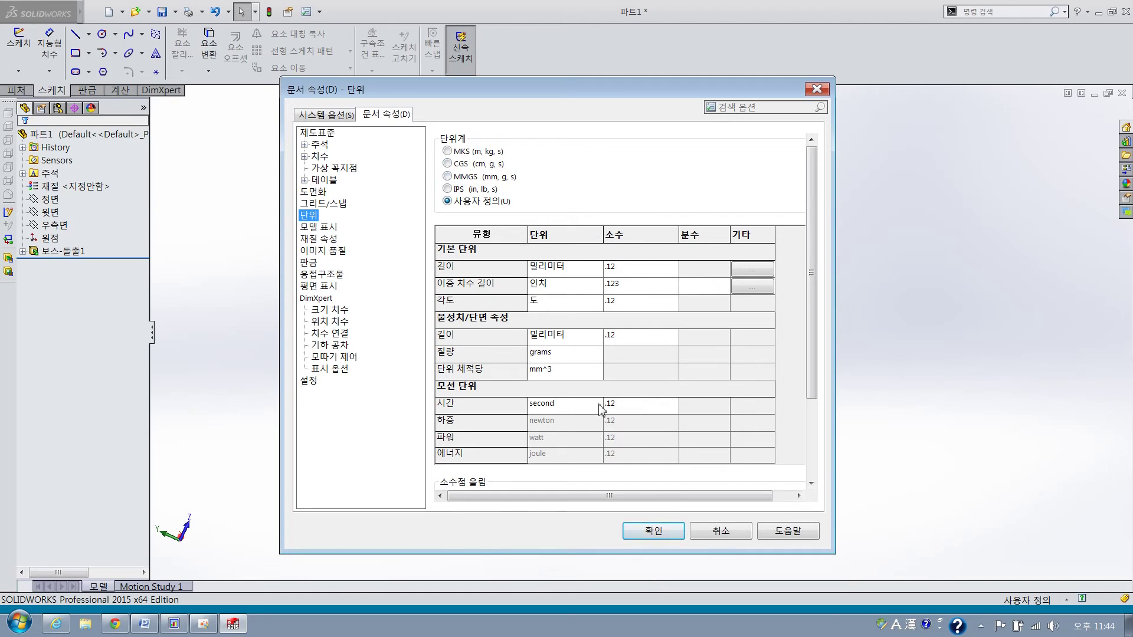
scroll(812, 298, "down", 3)
scroll(811, 325, "up", 3)
left_click_drag(812, 304, 810, 271)
Review Image Quality, then open Plane Display where plane intersections are shown.
left_click(328, 251)
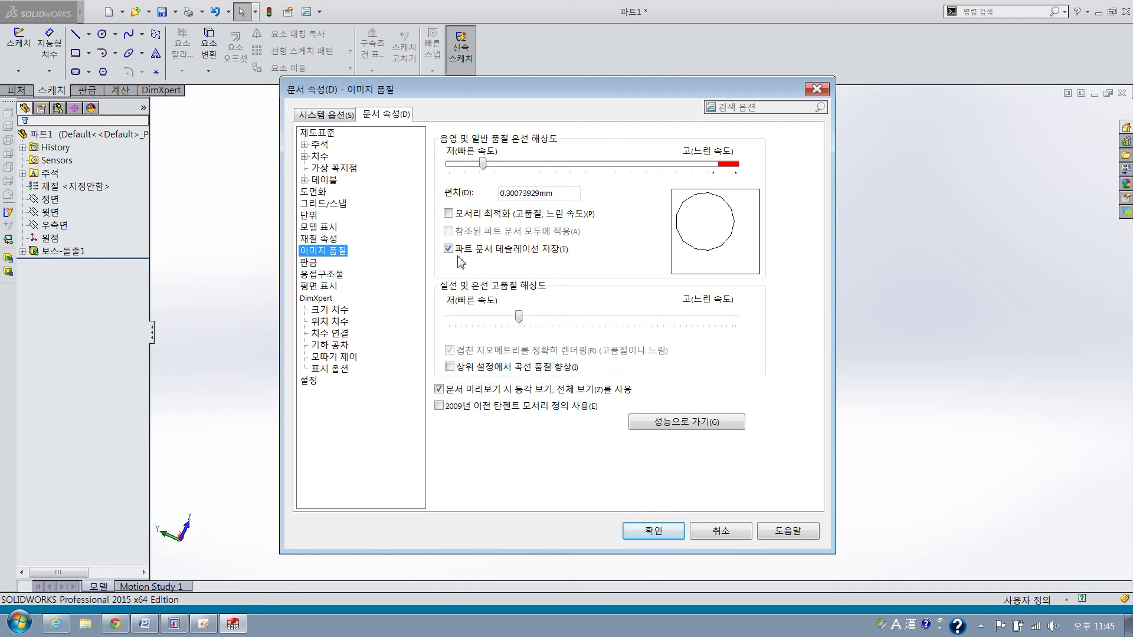
left_click(321, 286)
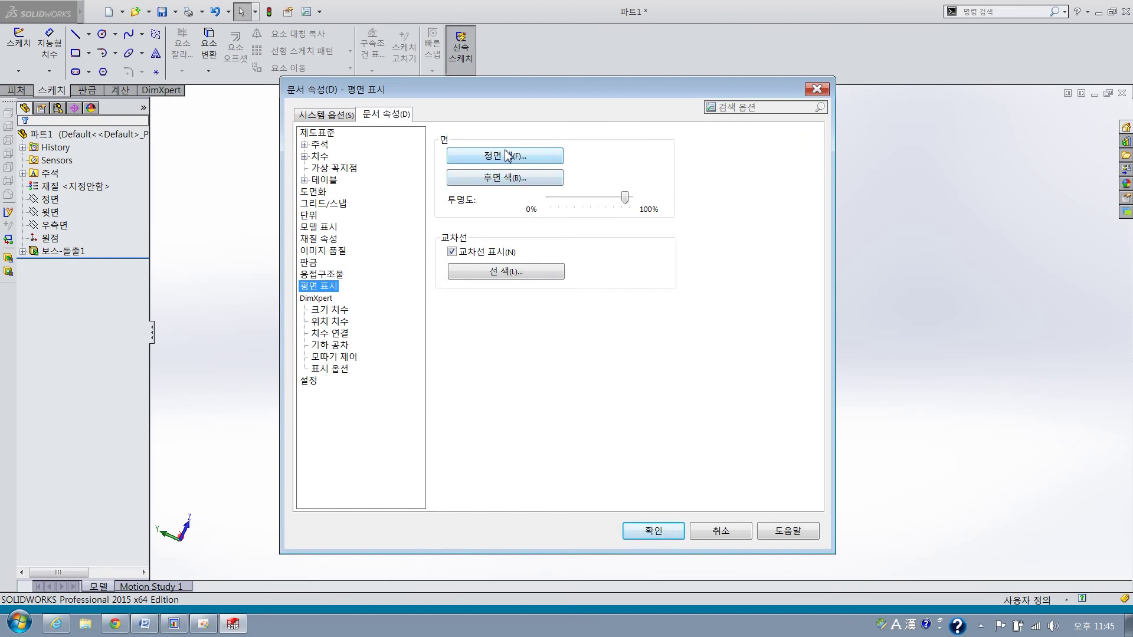
Preview the plane face colour without changing it, then accept the Document Properties.
left_click(503, 179)
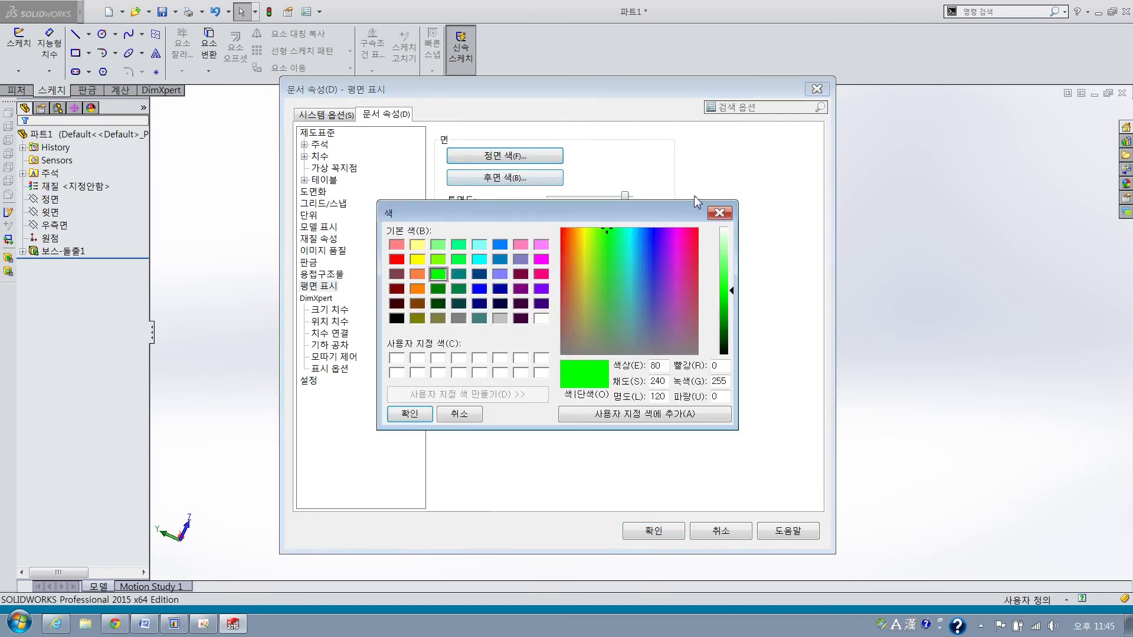
left_click(717, 212)
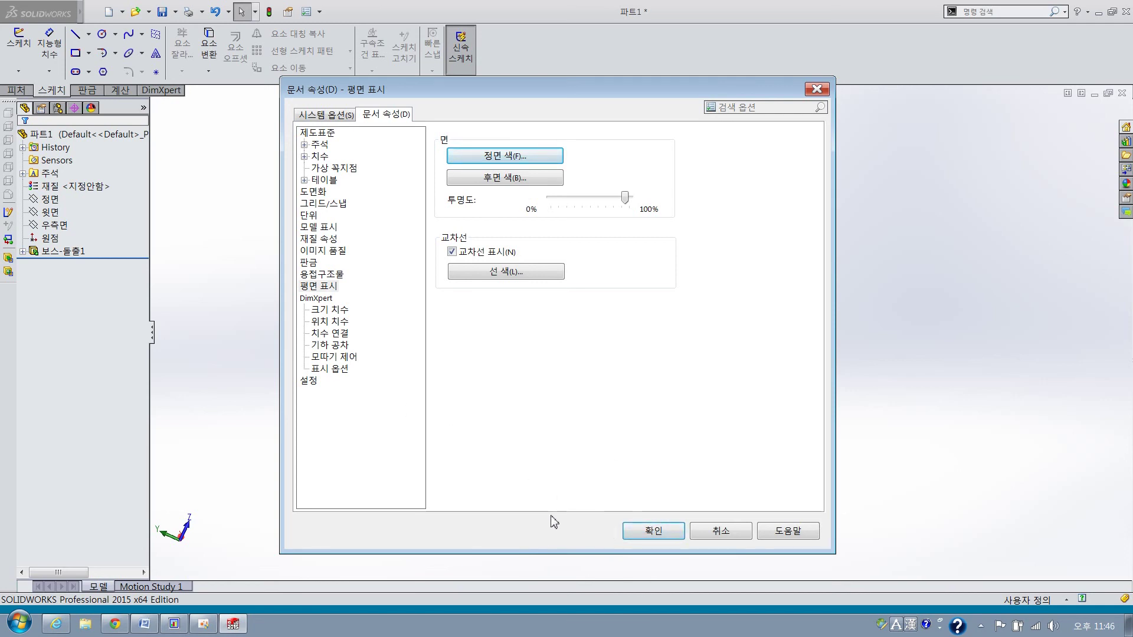
left_click(640, 532)
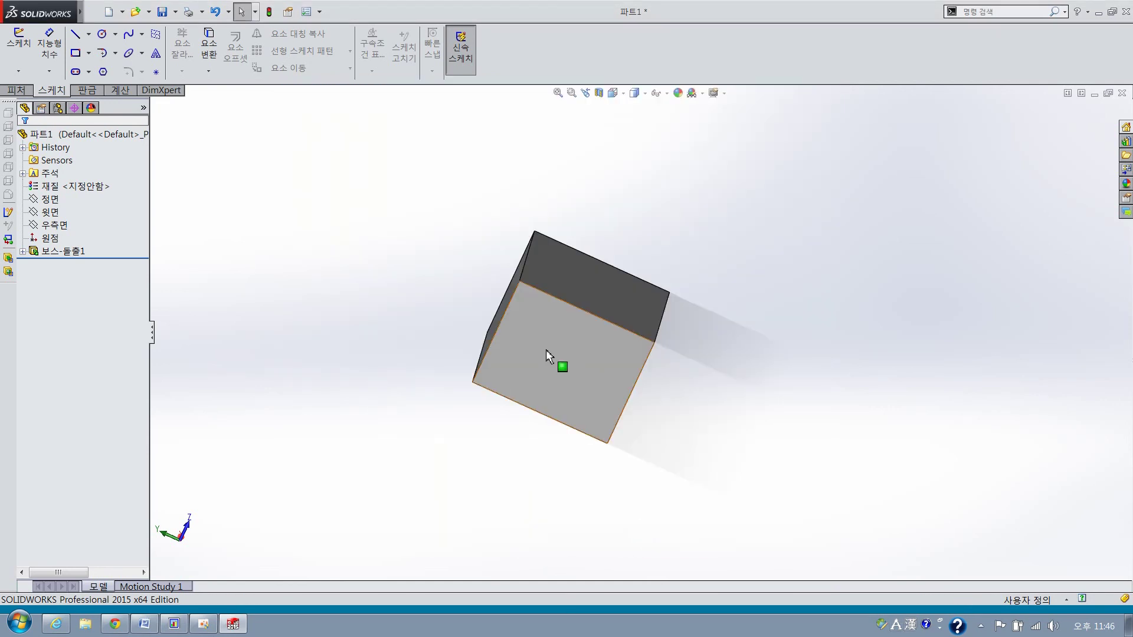
left_click(100, 11)
left_click(239, 12)
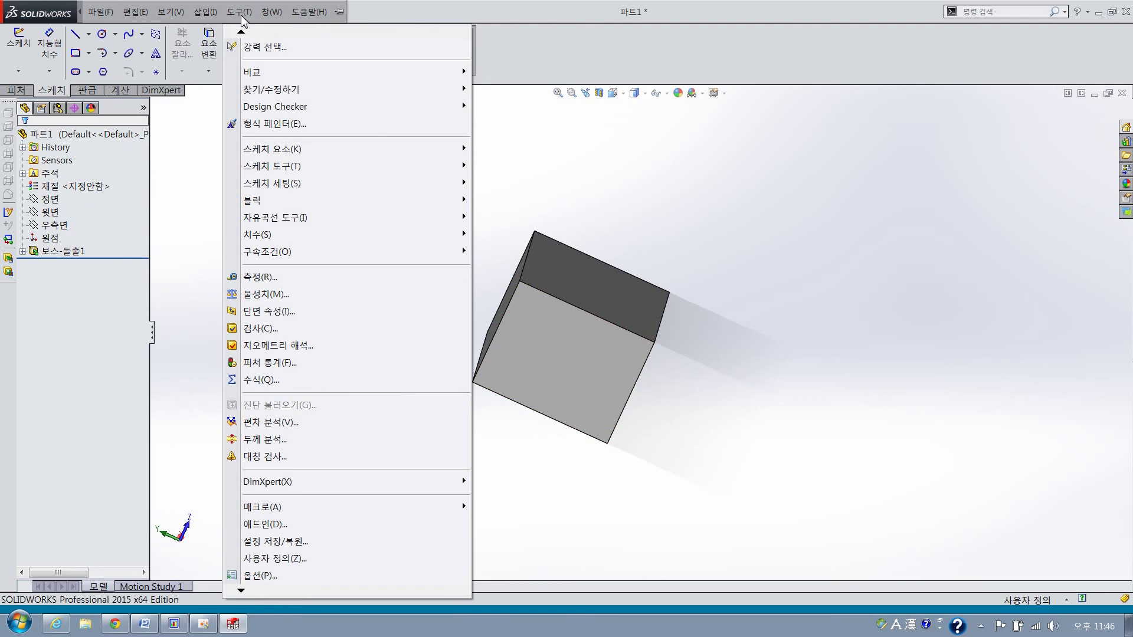
left_click(320, 558)
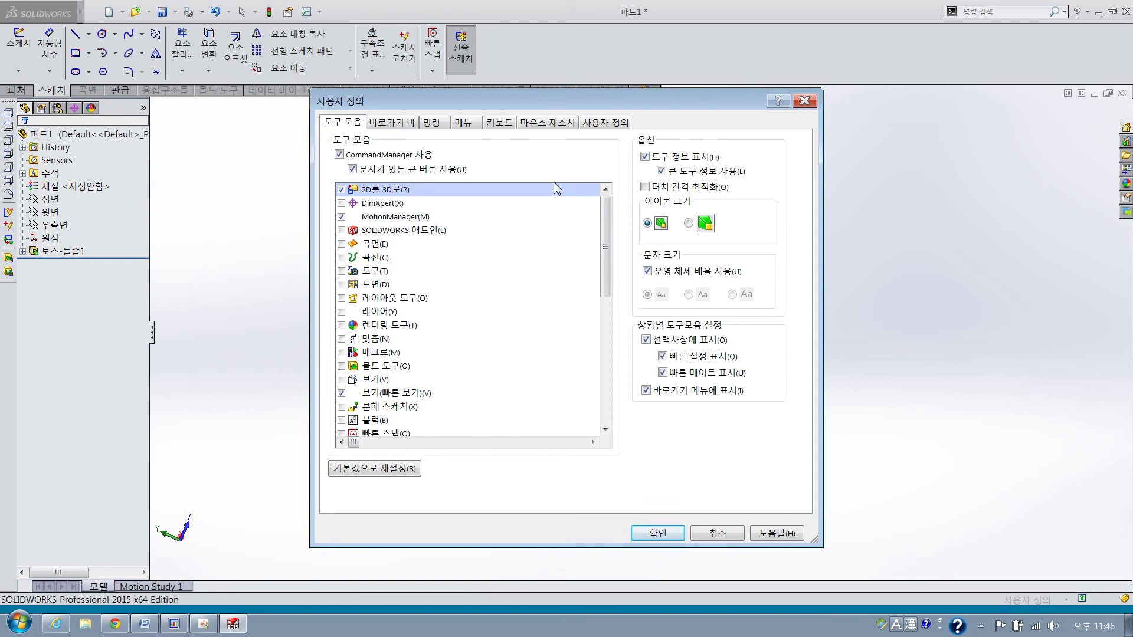
left_click(431, 120)
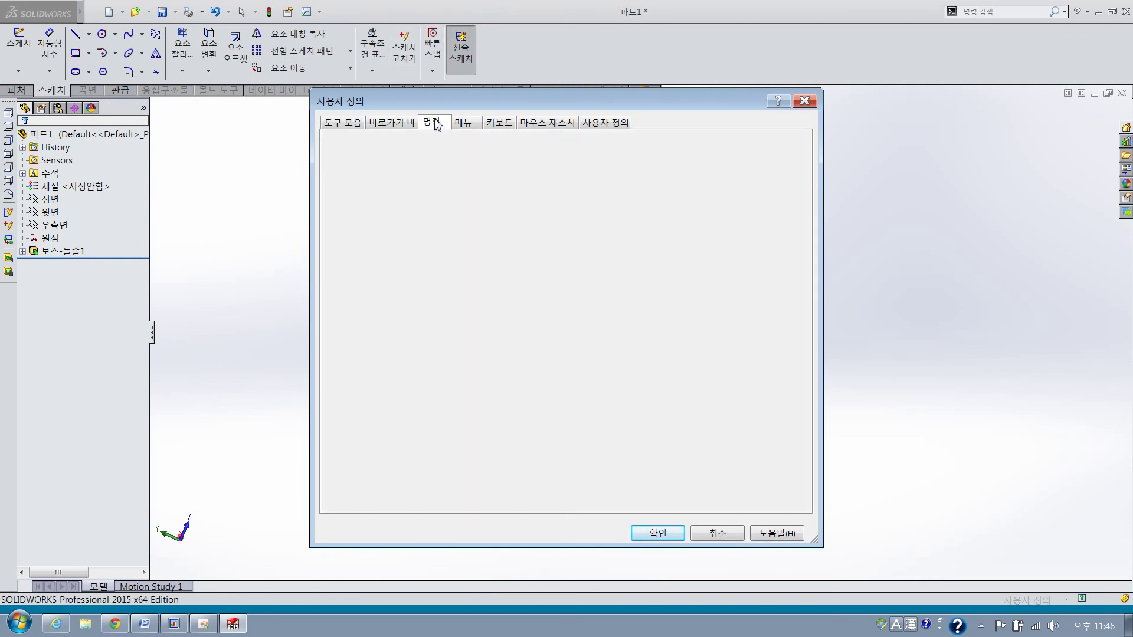
left_click(375, 278)
left_click(384, 318)
left_click(407, 257)
left_click(410, 328)
left_click(420, 238)
left_click(428, 319)
left_click(445, 207)
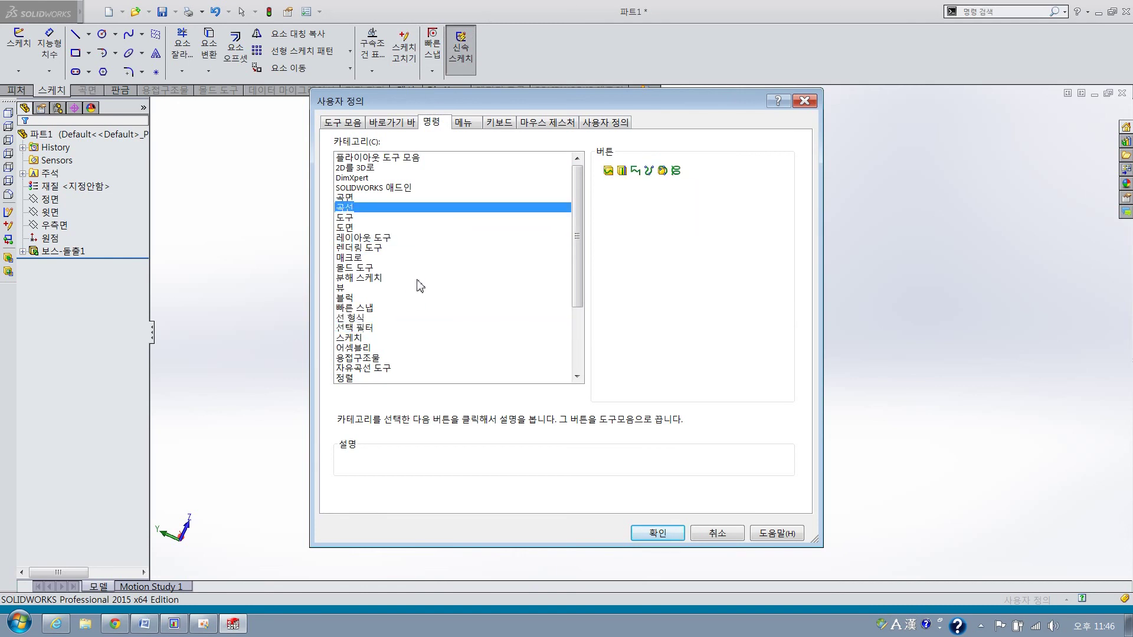
left_click(363, 338)
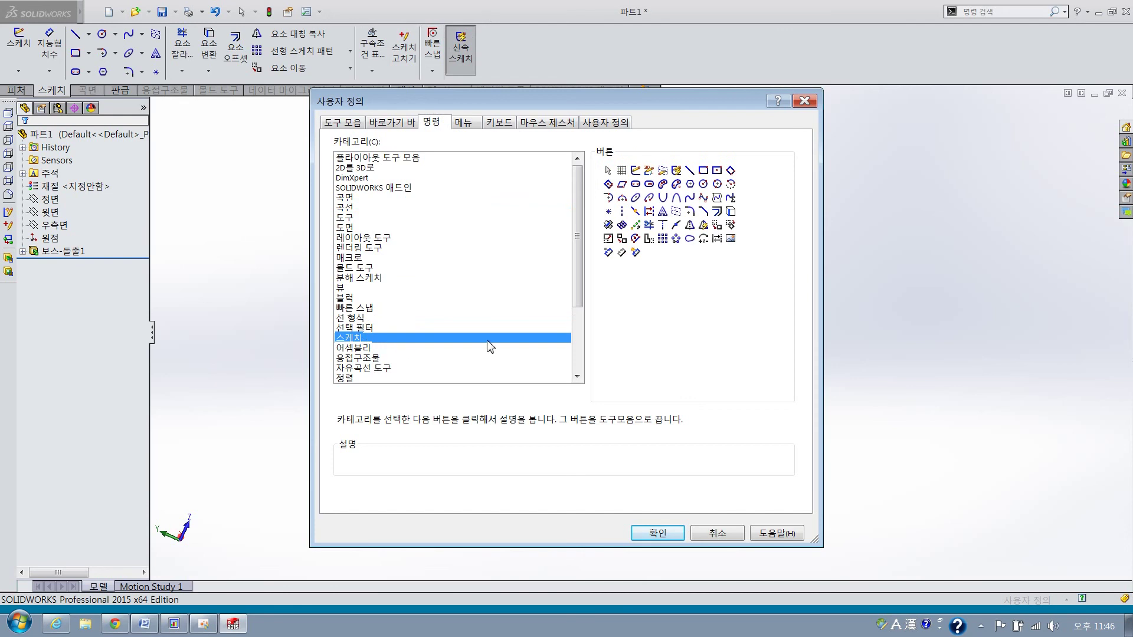
left_click(539, 319)
left_click_drag(522, 263, 467, 338)
left_click_drag(663, 211, 691, 232)
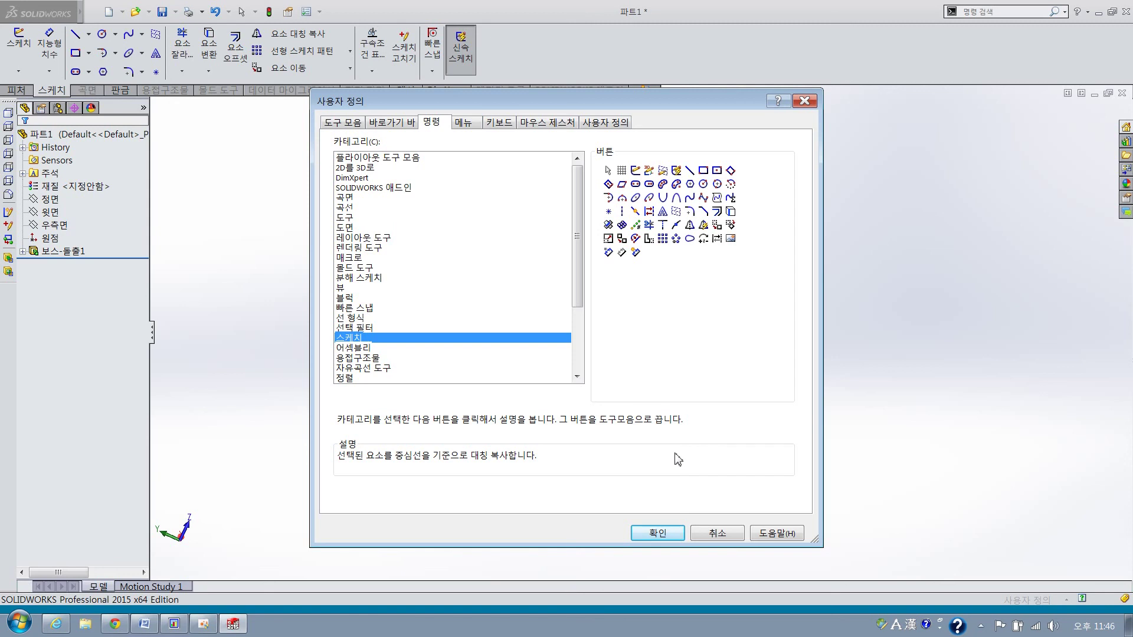
left_click(726, 538)
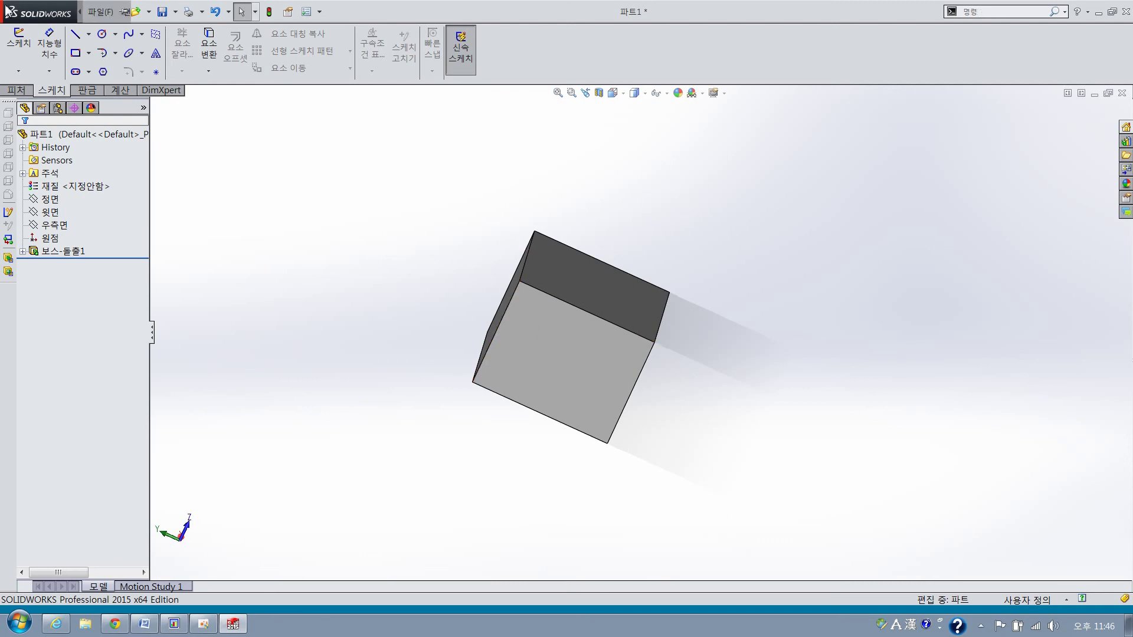
left_click(239, 12)
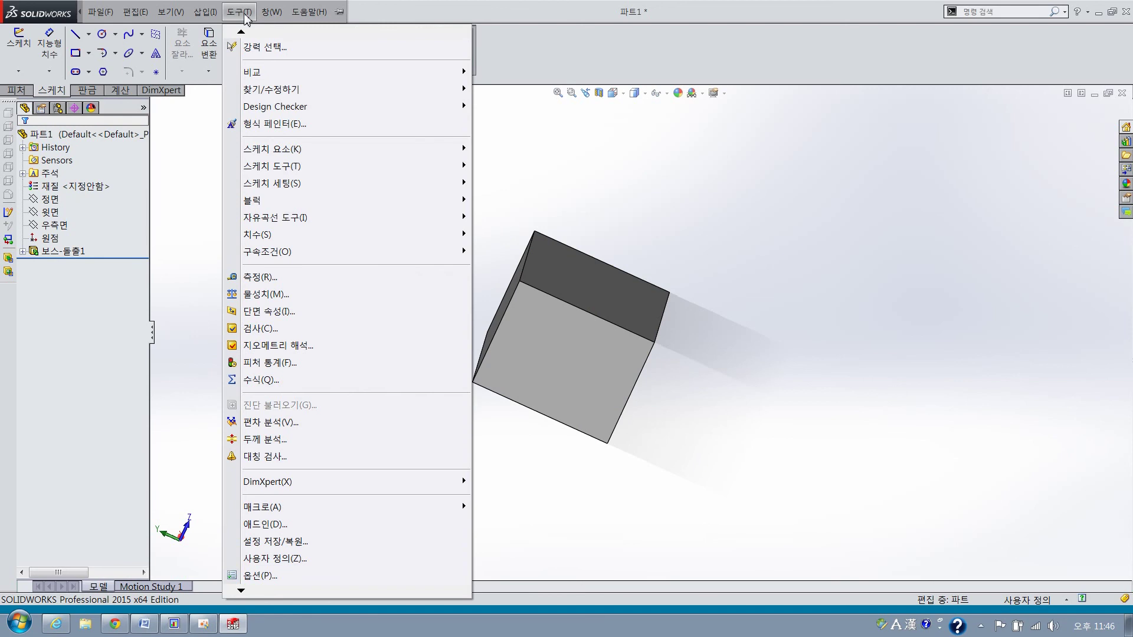
Dismiss the Tools menu, orbit the block, then snap to the Front view with Ctrl+1.
left_click(811, 323)
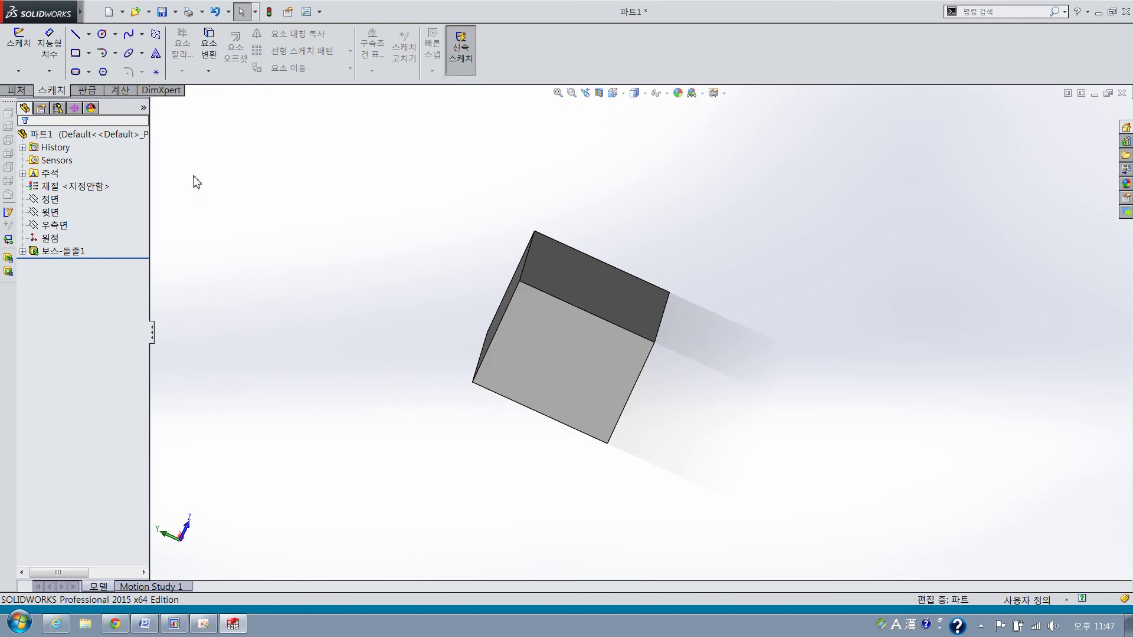
middle_click_drag(614, 324, 755, 169)
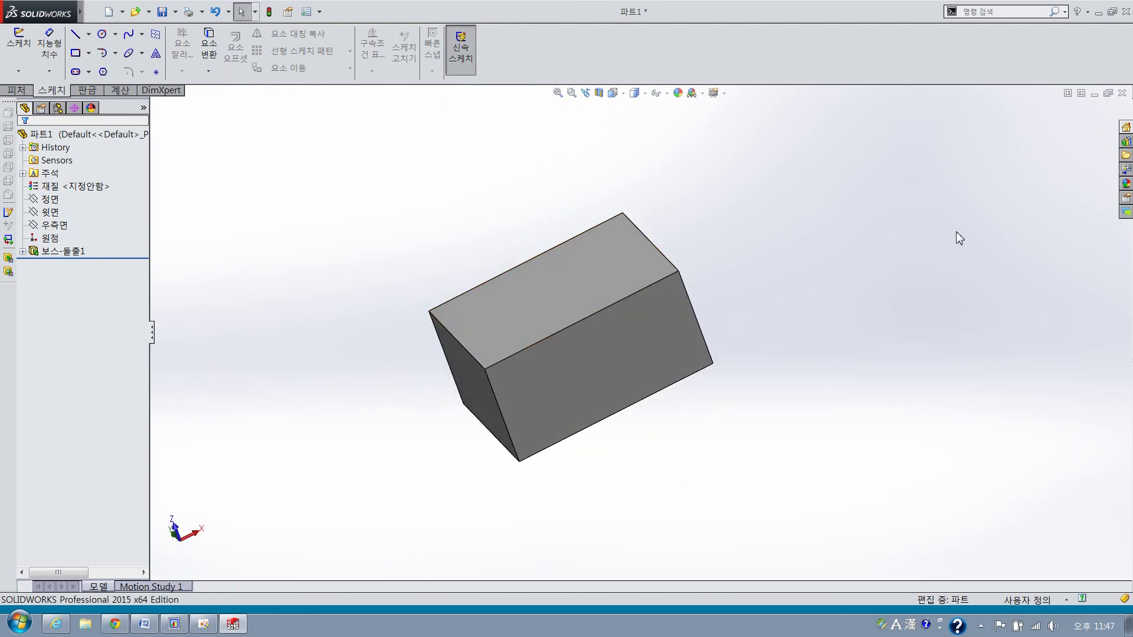
key("ctrl+1")
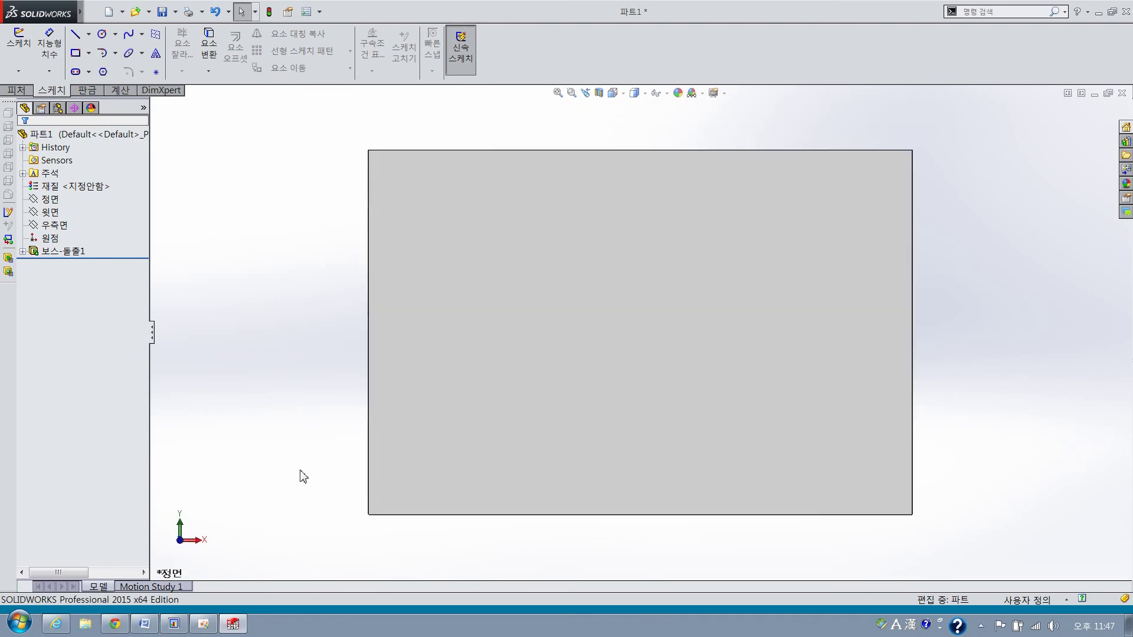